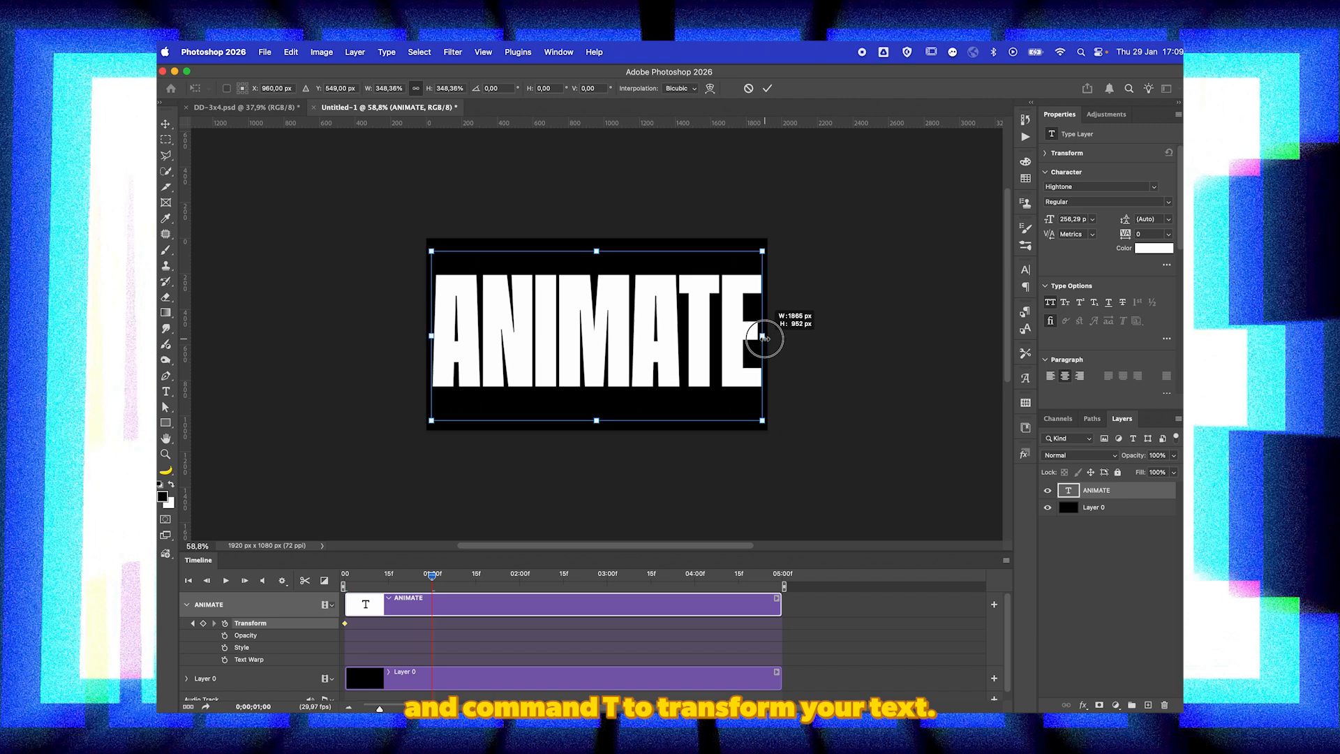
Step: Stretch the ANIMATE text vertically at the 1-second mark to about 557% height and nudge it down, leaving an even border around it
drag(597, 250, 598, 201)
key(shift+Down)
key(shift+Down)
key(shift+Down)
key(shift+Down)
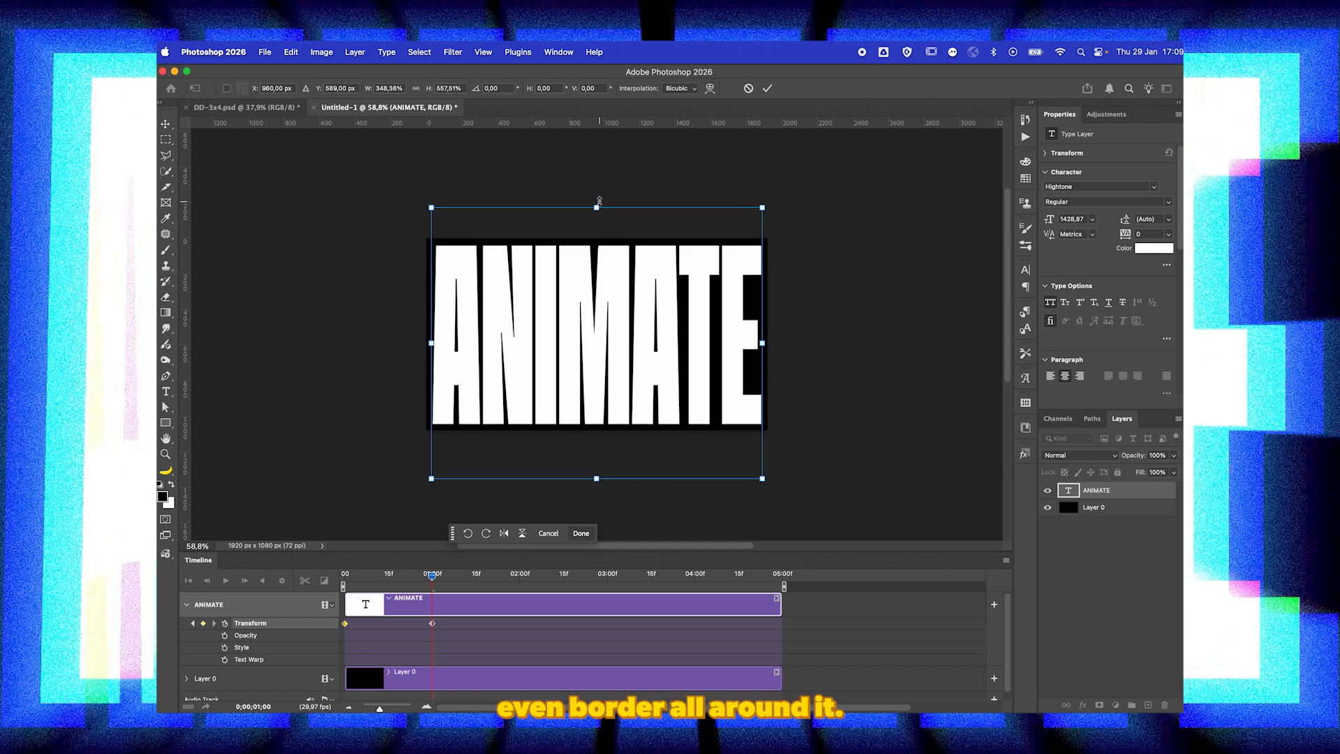
key(Return)
click(432, 623)
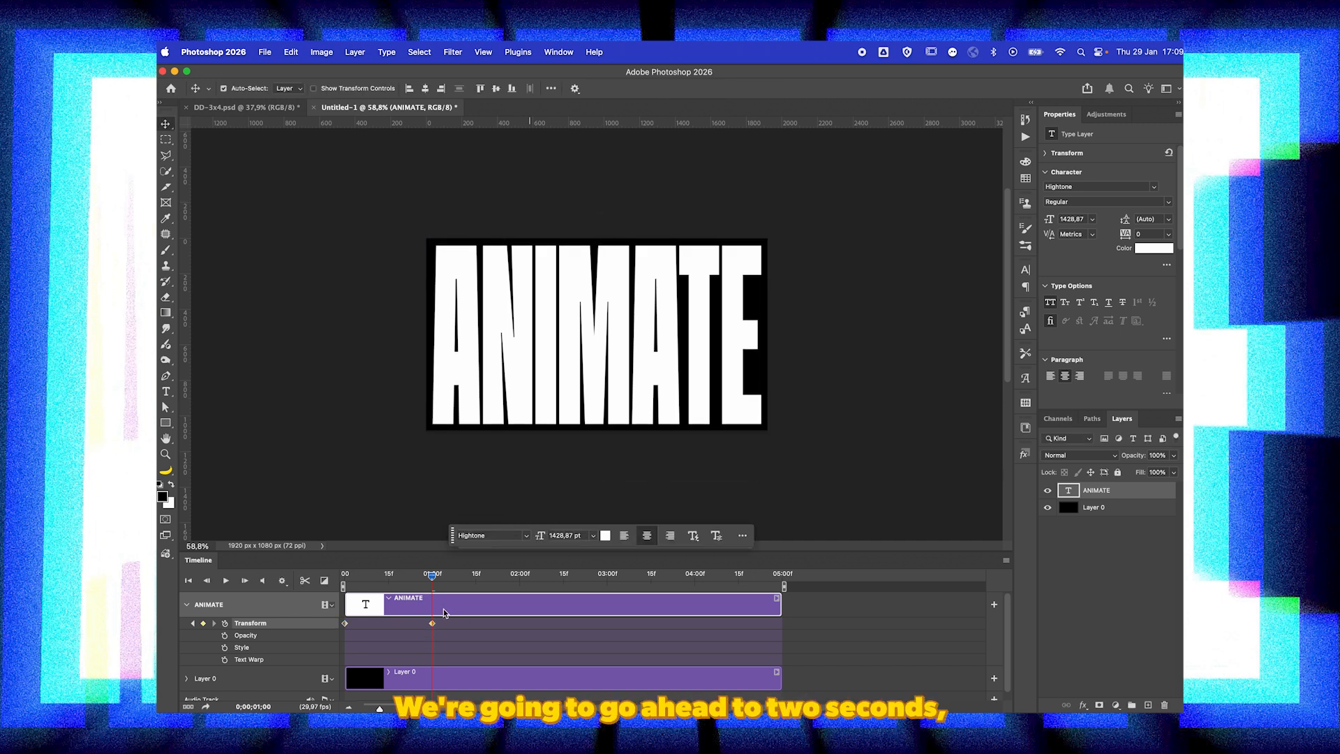
Step: Add Transform keyframes to the ANIMATE layer at 2 seconds and 3 seconds
click(520, 580)
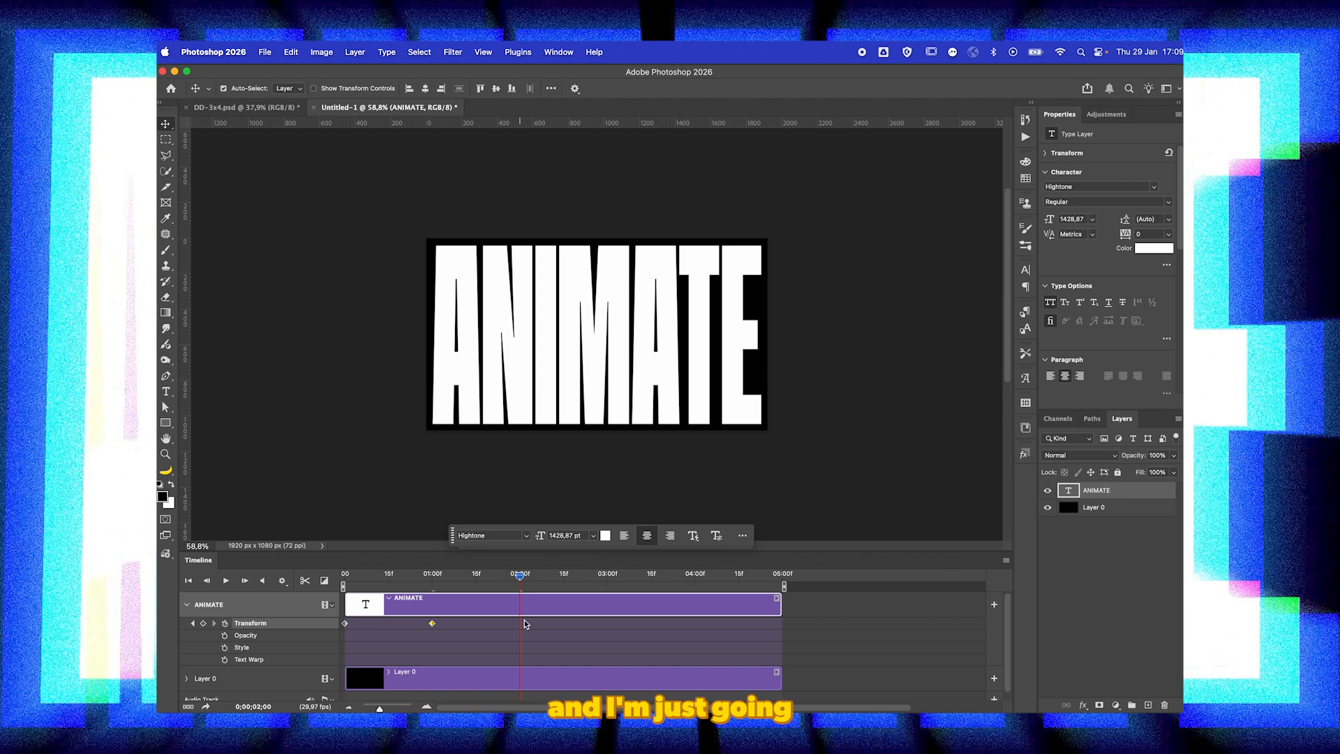
click(204, 622)
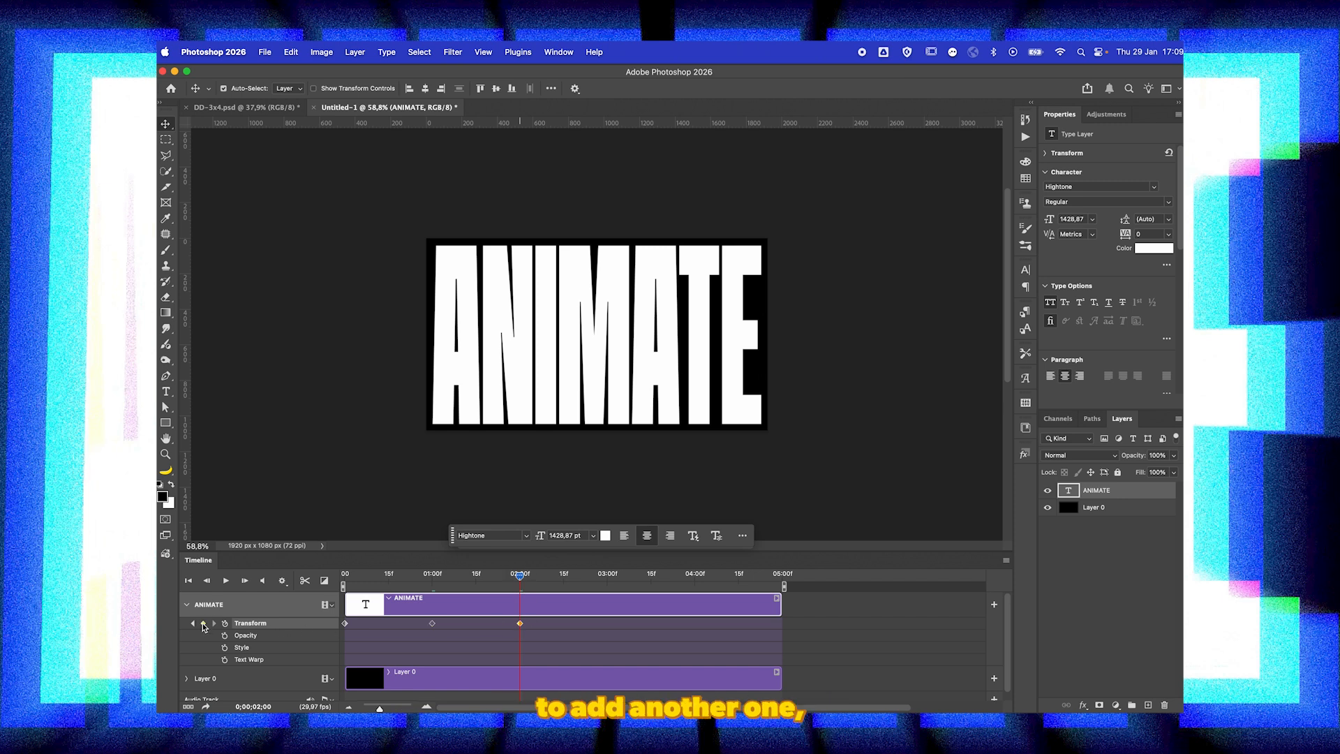
click(607, 579)
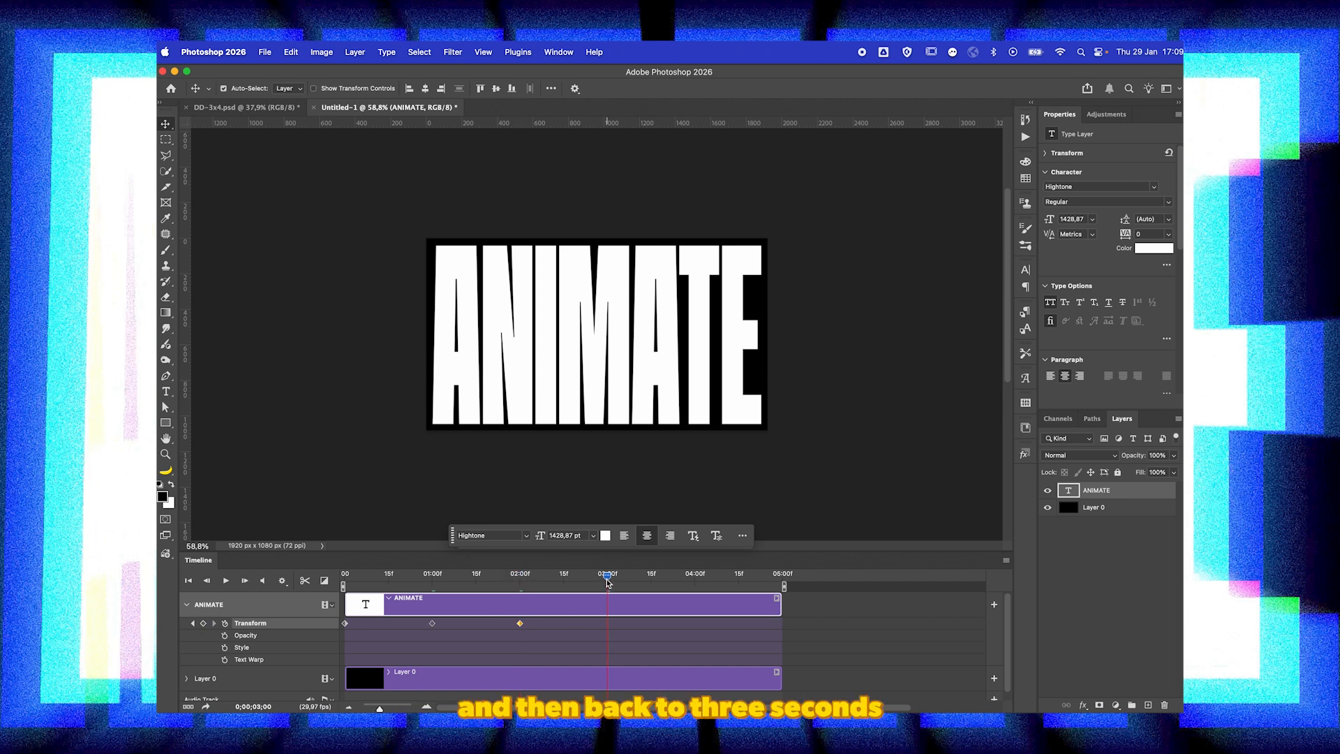
click(203, 623)
Step: Copy the ANIMATE layer's first Transform keyframe and paste it over the keyframe at 3 seconds
right_click(345, 622)
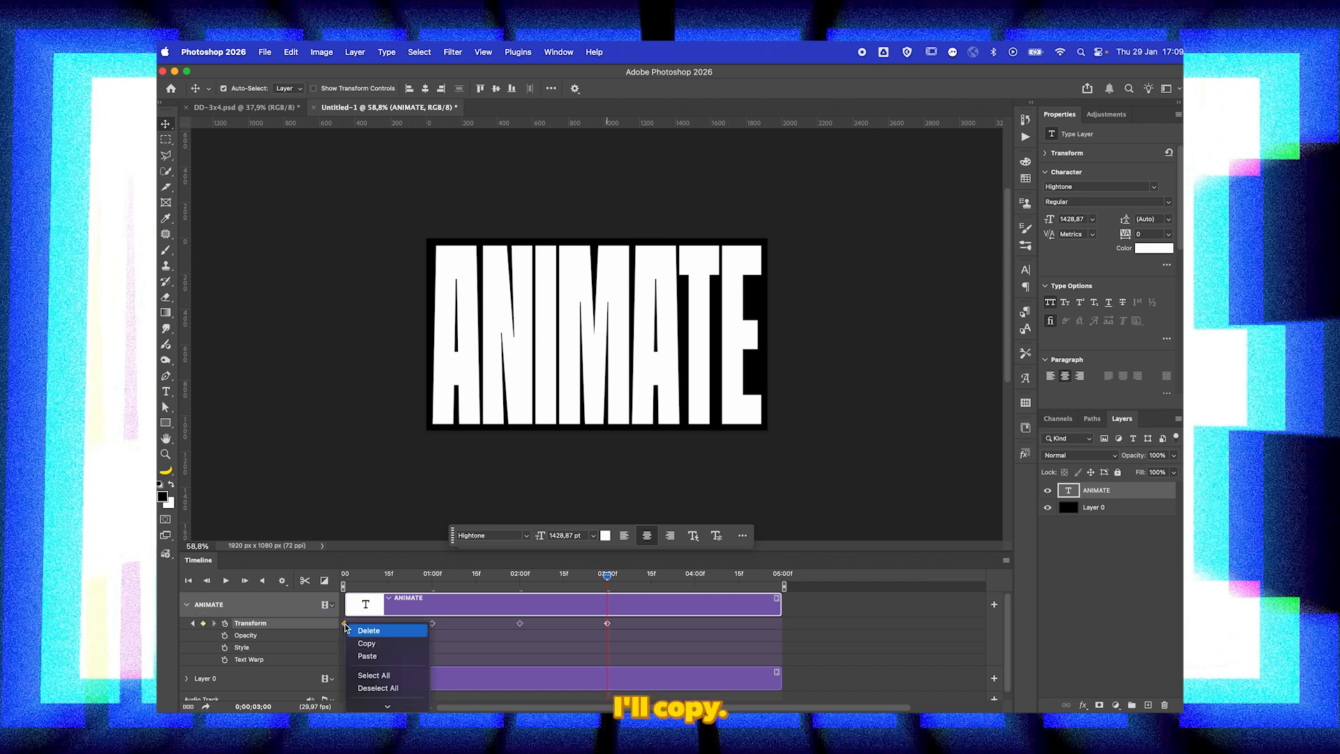
click(366, 643)
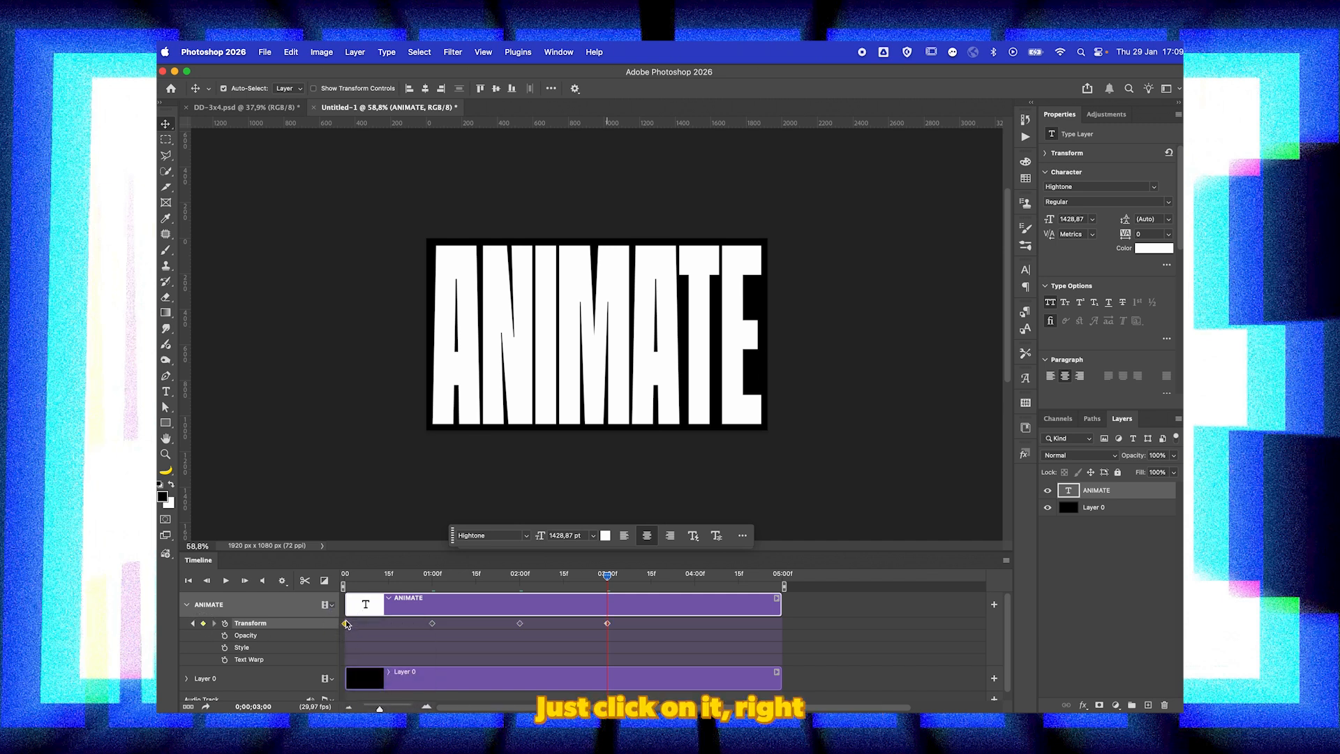
right_click(608, 623)
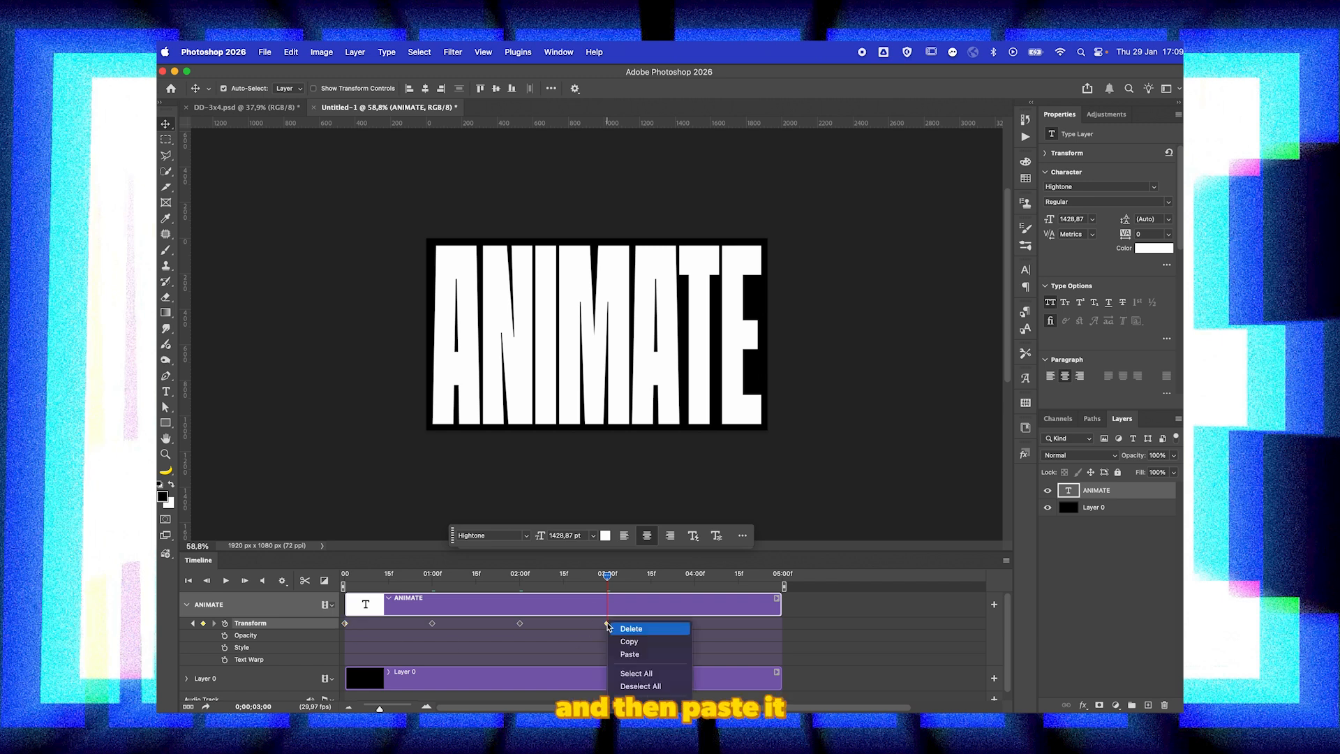
click(628, 654)
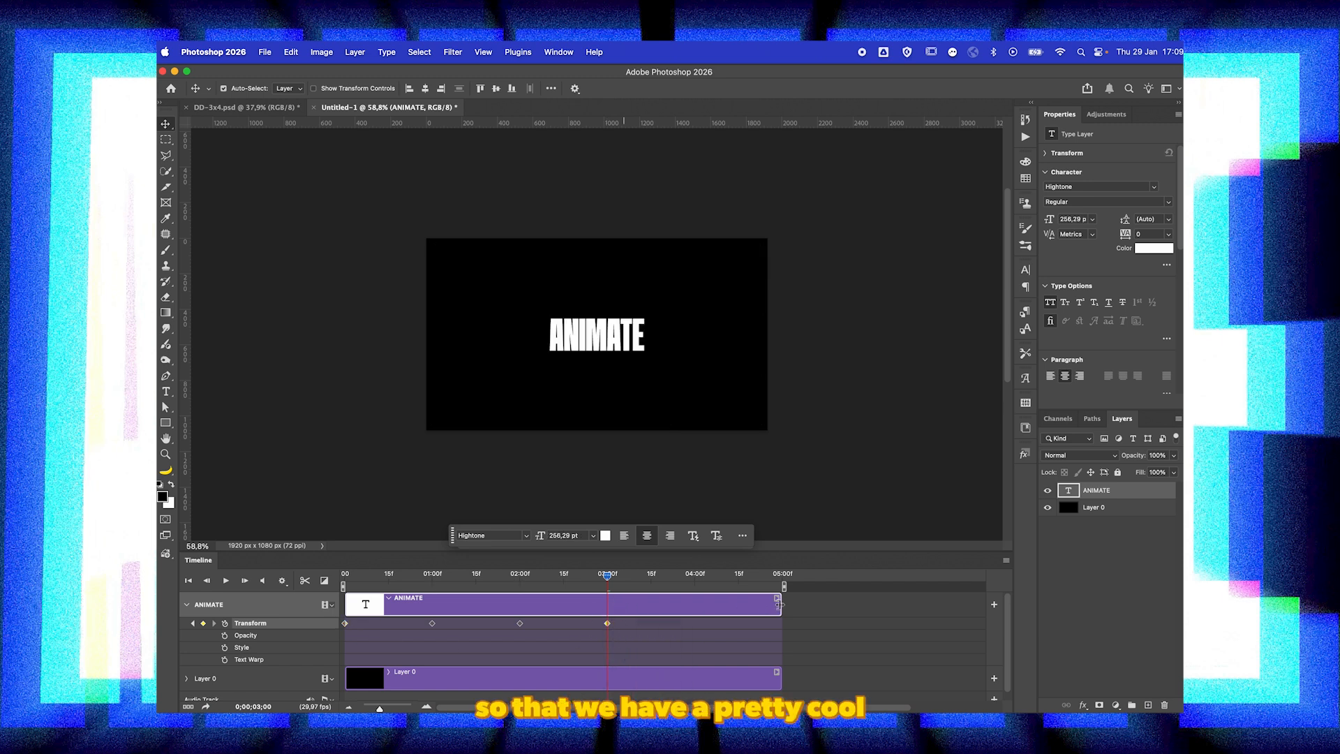
Step: Shorten the ANIMATE and Layer 0 clips to end at 4 seconds, and reselect the ANIMATE clip
drag(779, 605, 691, 600)
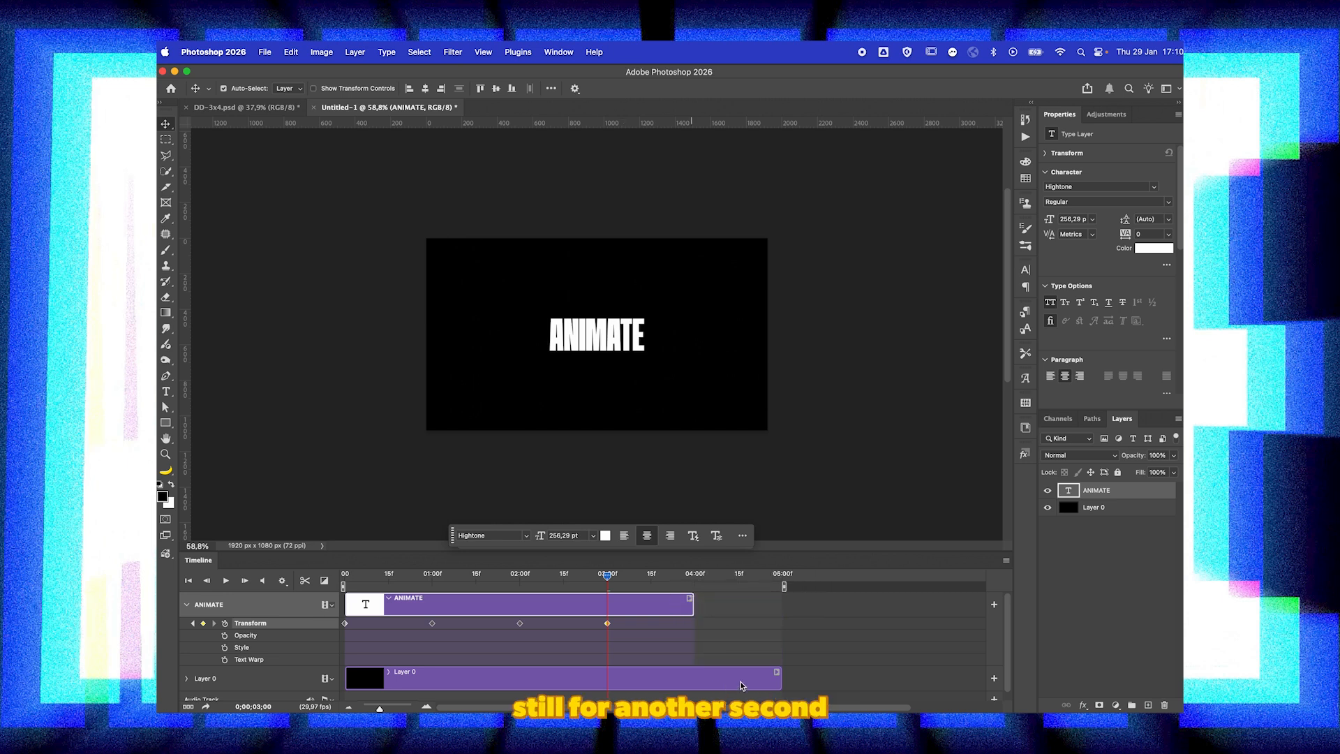
drag(779, 679, 695, 679)
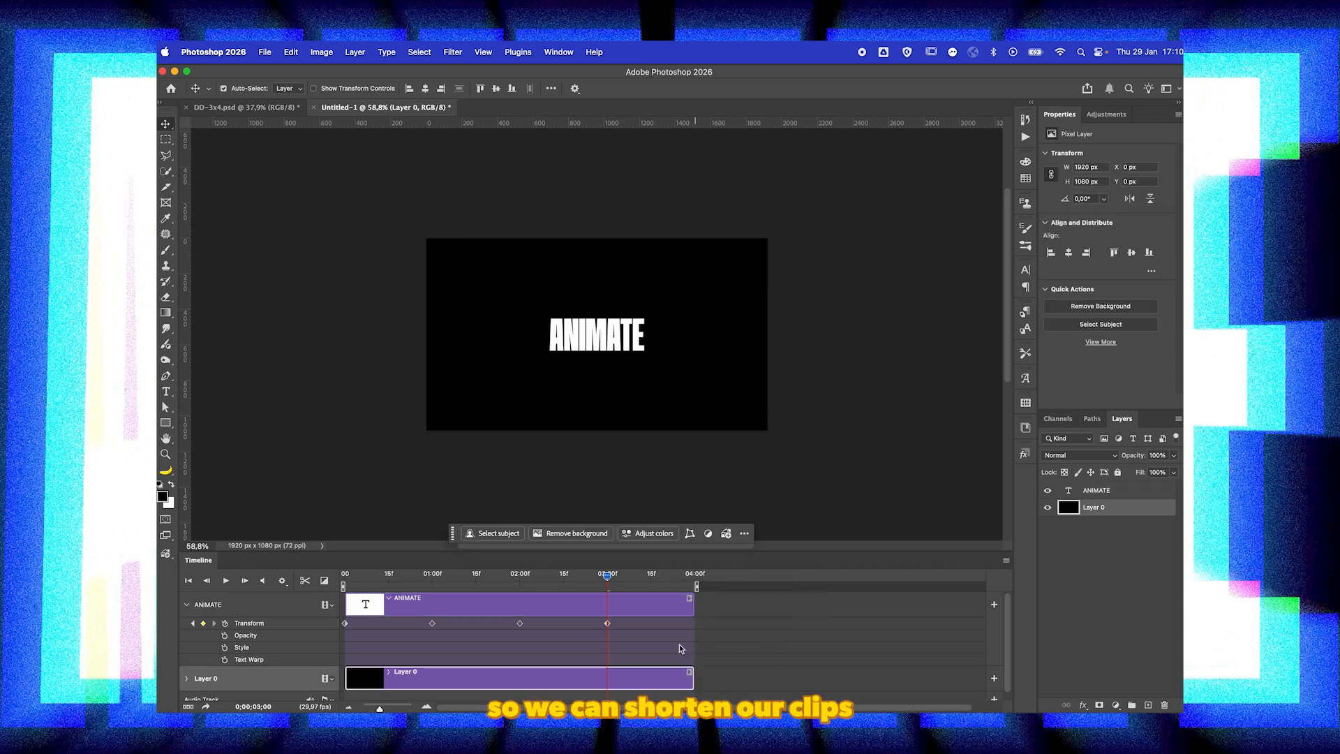
click(535, 605)
Step: Play the animation from the beginning to preview it, and return the playhead to the start
drag(555, 580, 332, 586)
key(space)
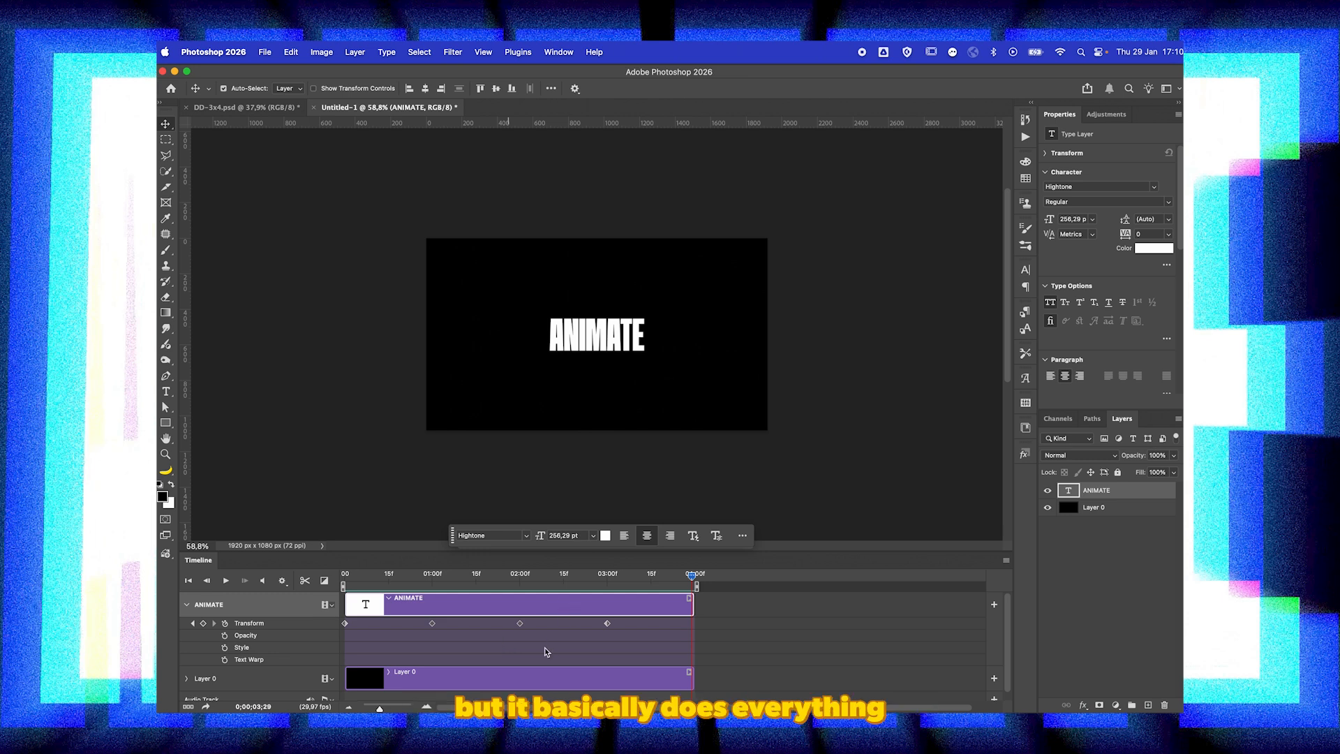
drag(566, 577, 328, 579)
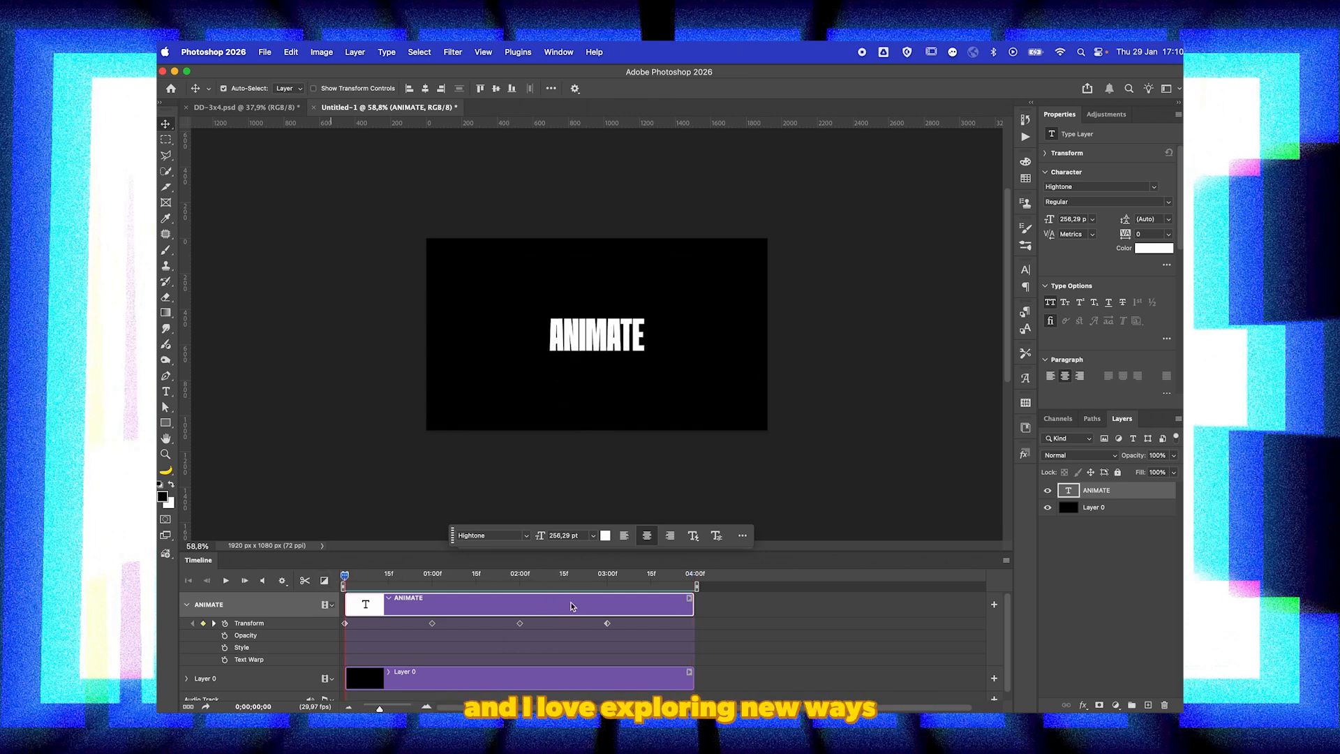
Step: Limit the ANIMATE layer's advanced blending to the blue channel by turning off red and green
double_click(1134, 497)
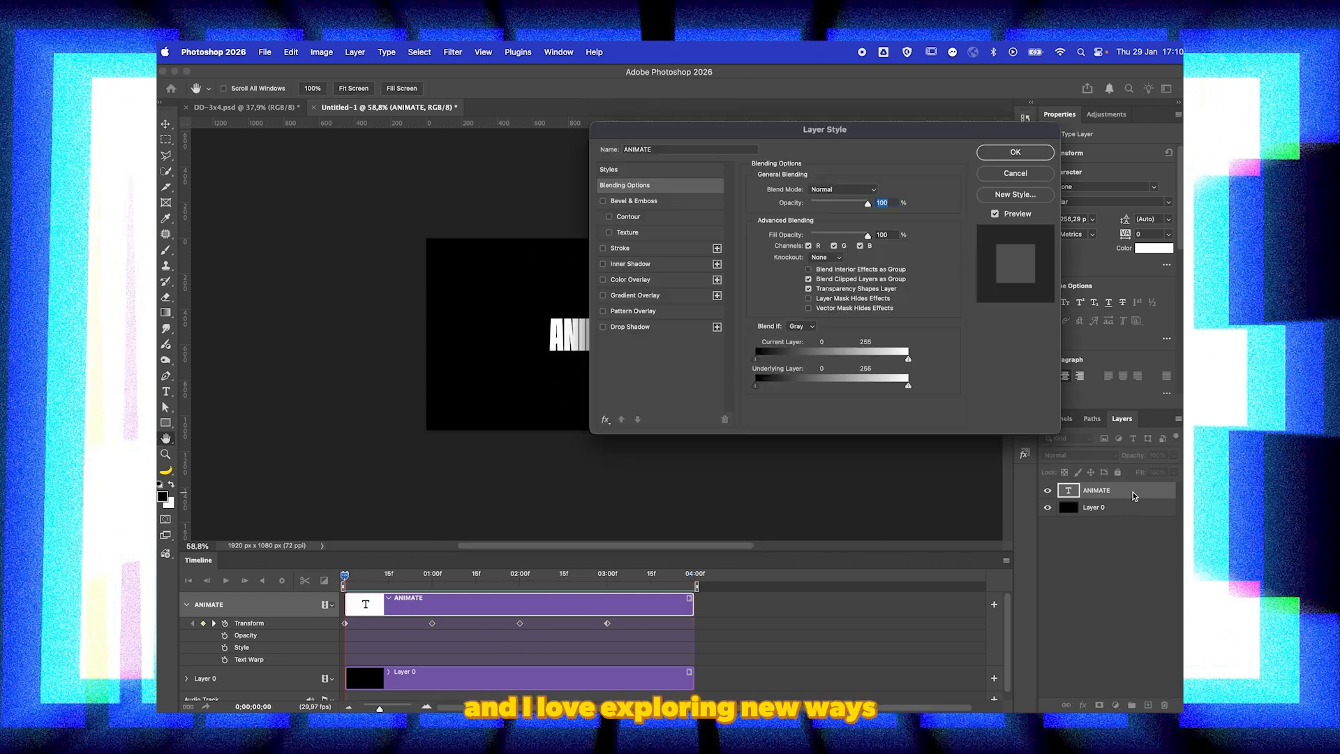
click(832, 247)
click(810, 247)
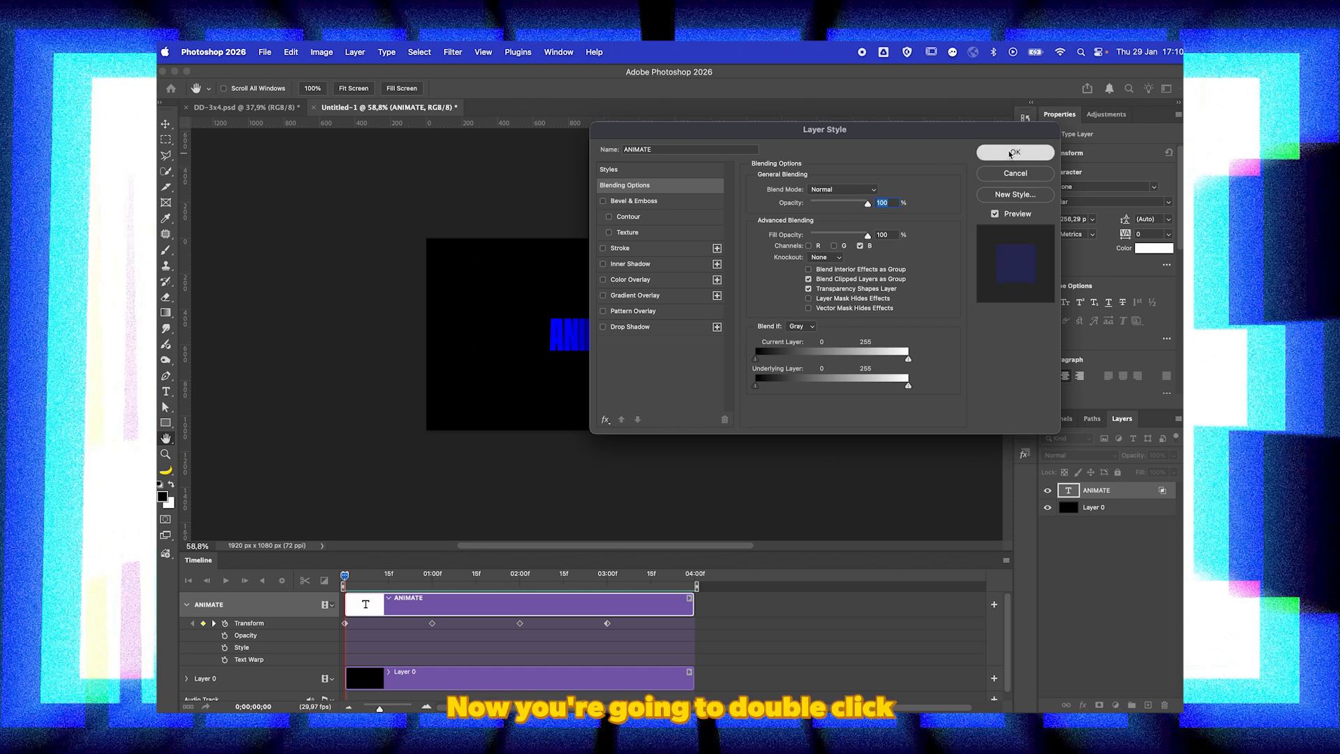
click(1013, 152)
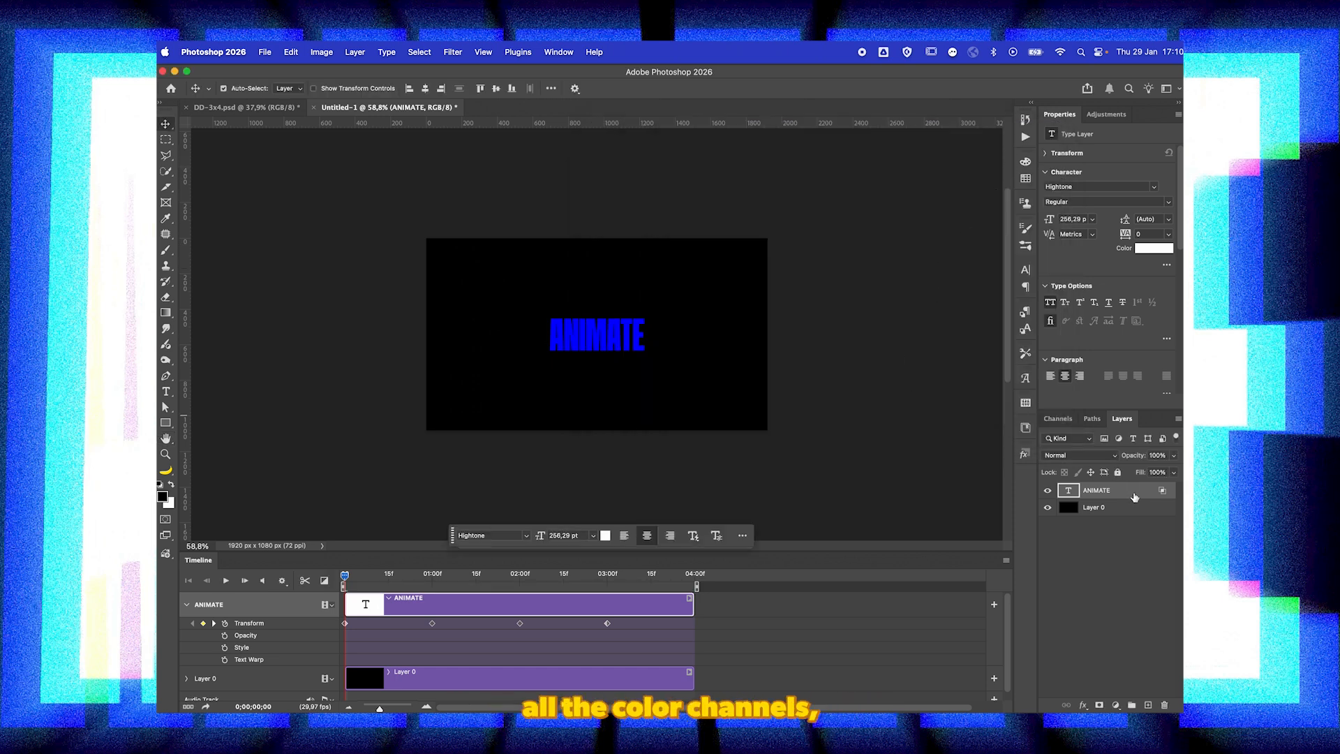
Step: Duplicate the ANIMATE layer as a copy using only the green channel, and trim its clip to 4 seconds
key(super+j)
double_click(1138, 497)
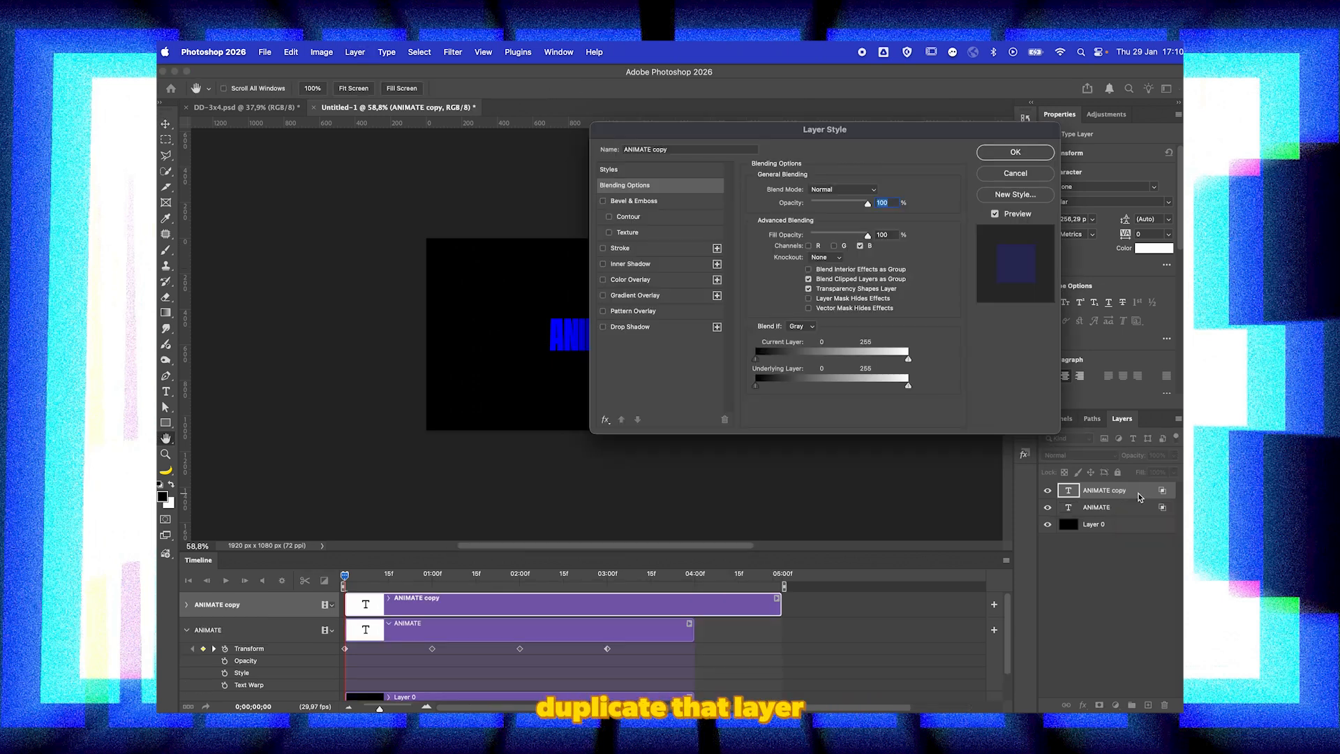
click(835, 246)
click(861, 246)
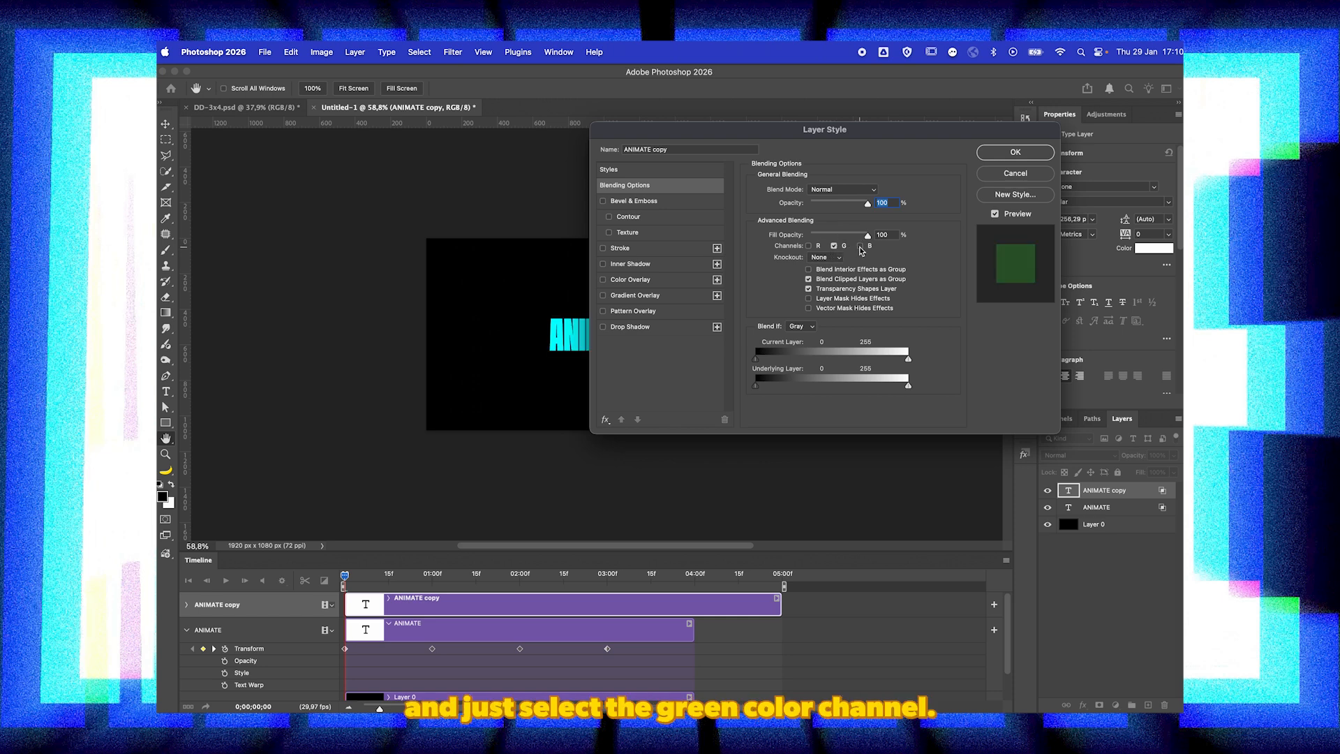
key(Return)
drag(779, 605, 693, 604)
Step: Copy all four Transform keyframes from the ANIMATE layer and paste them into ANIMATE copy at the start of the timeline
drag(630, 645, 337, 664)
right_click(432, 649)
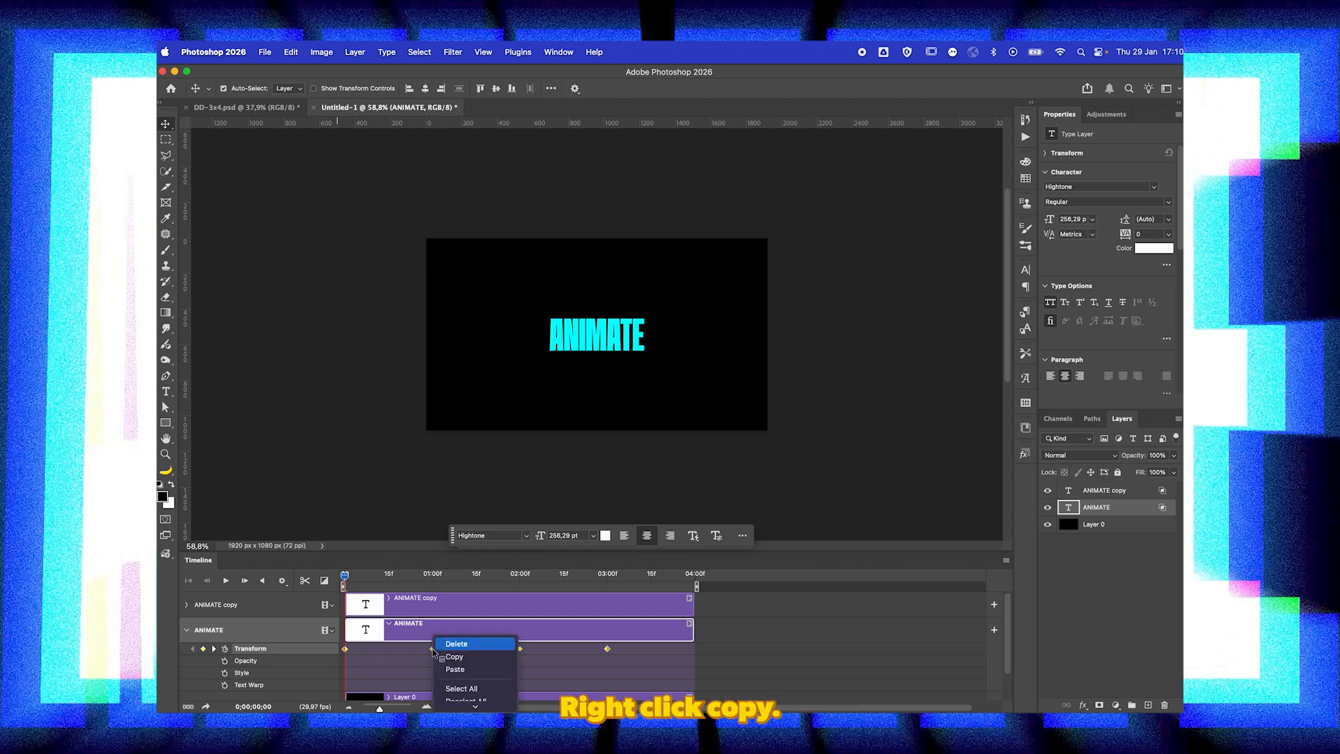
click(446, 654)
click(432, 614)
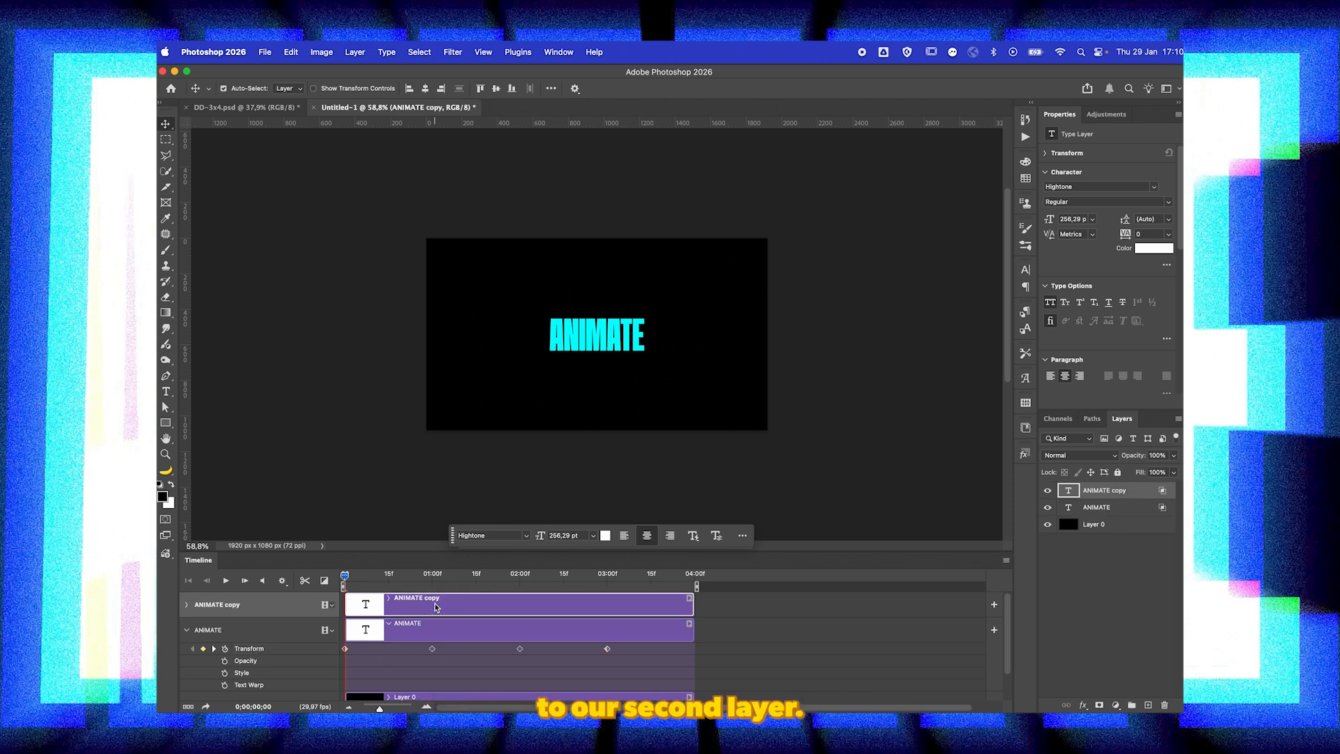
click(187, 604)
click(248, 623)
right_click(345, 626)
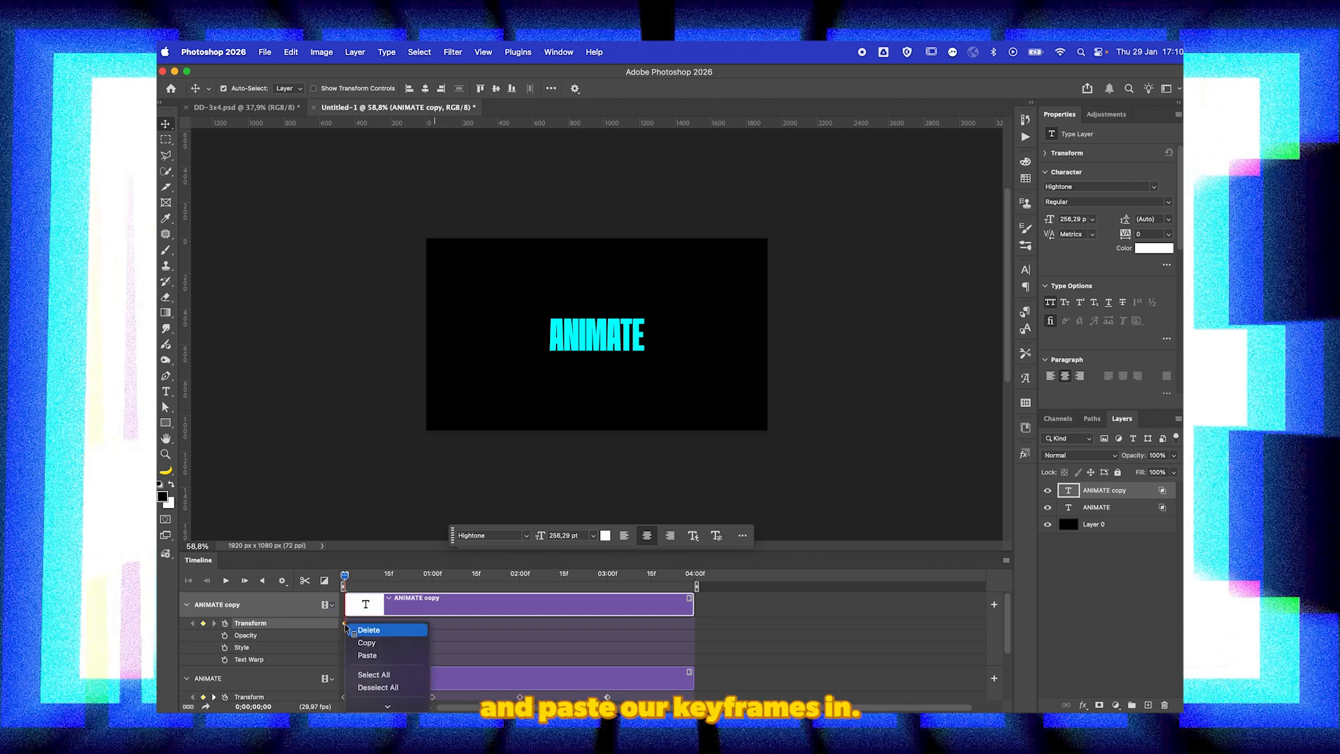
click(368, 655)
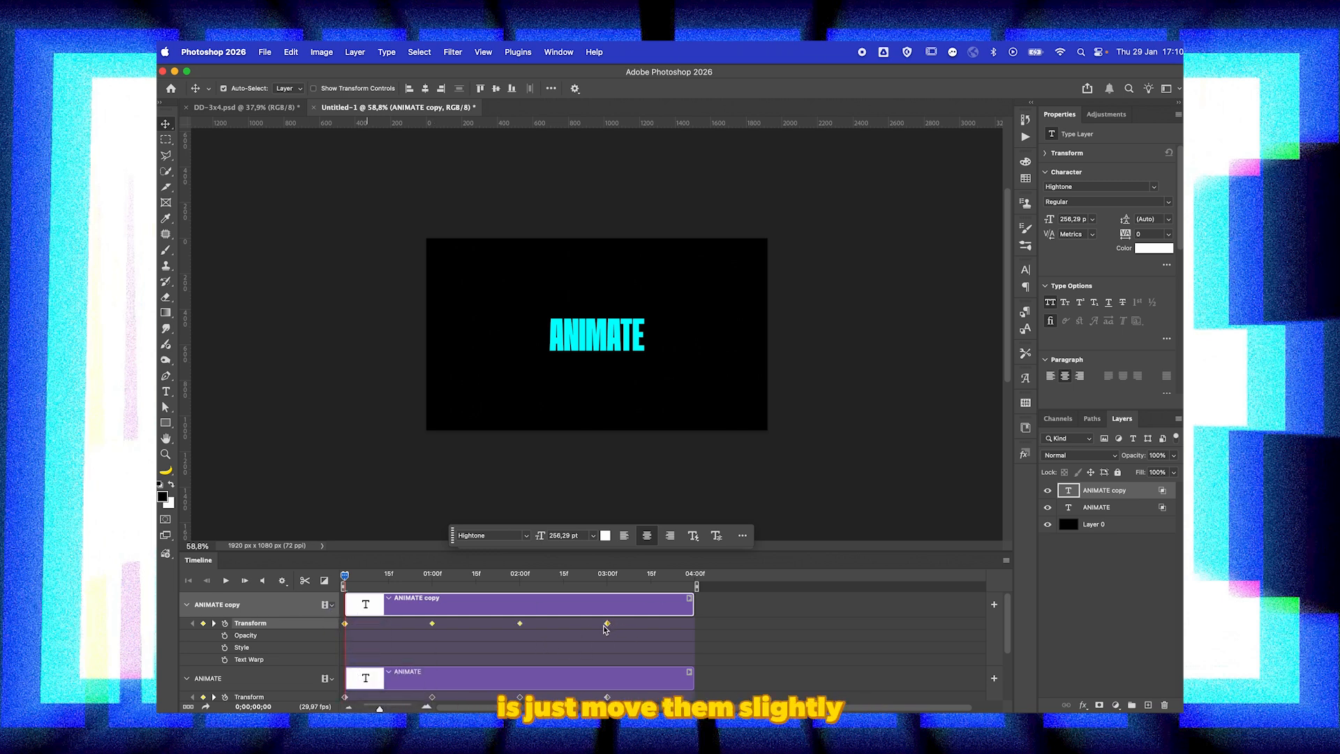
Step: Shift the ANIMATE copy layer's Transform keyframes so the first one falls at 2 frames
click(428, 707)
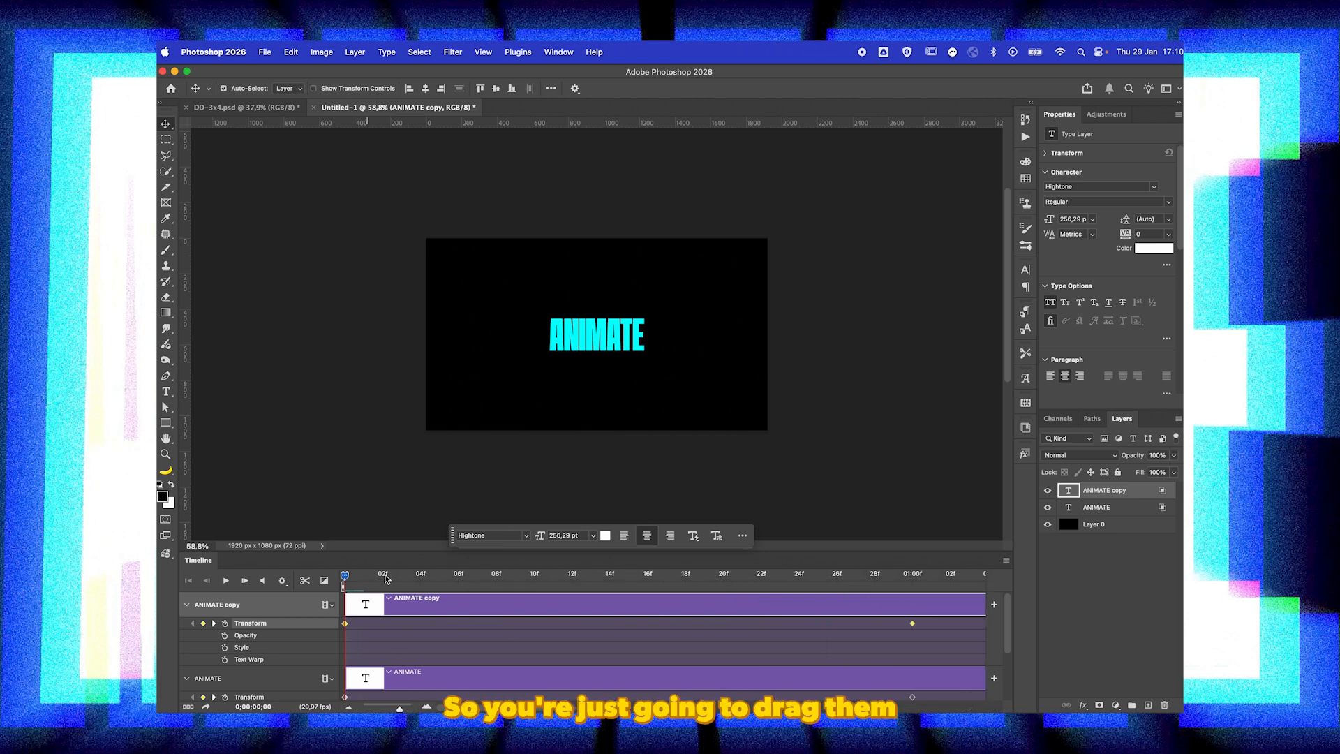
click(383, 577)
drag(349, 626, 378, 628)
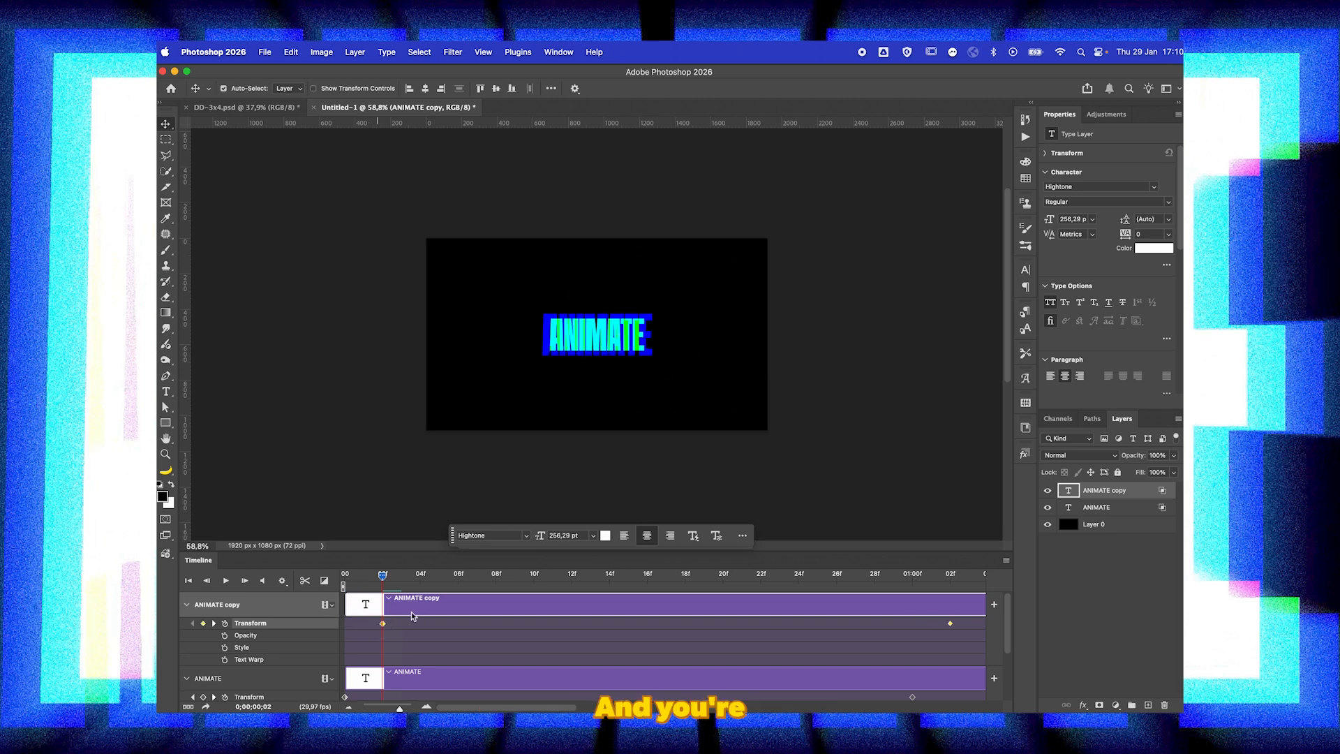
click(349, 707)
click(348, 707)
click(348, 707)
click(349, 707)
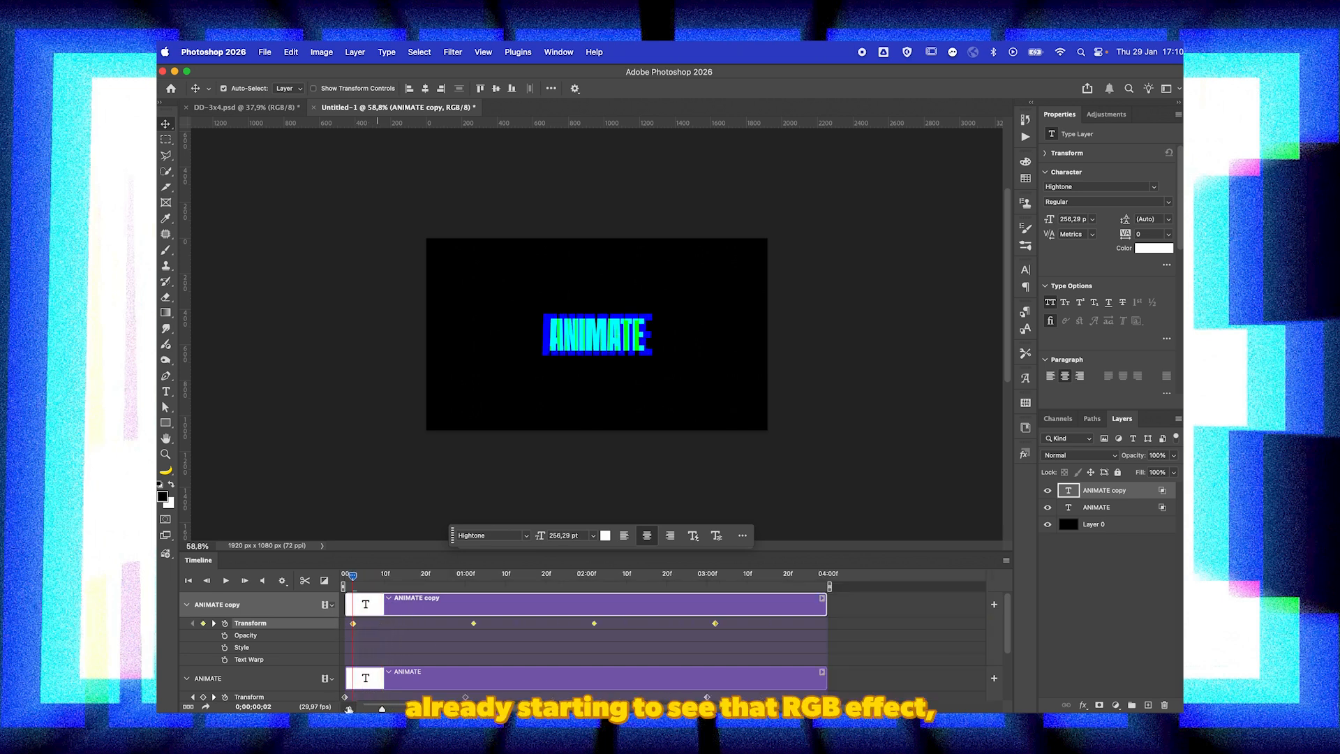
click(348, 707)
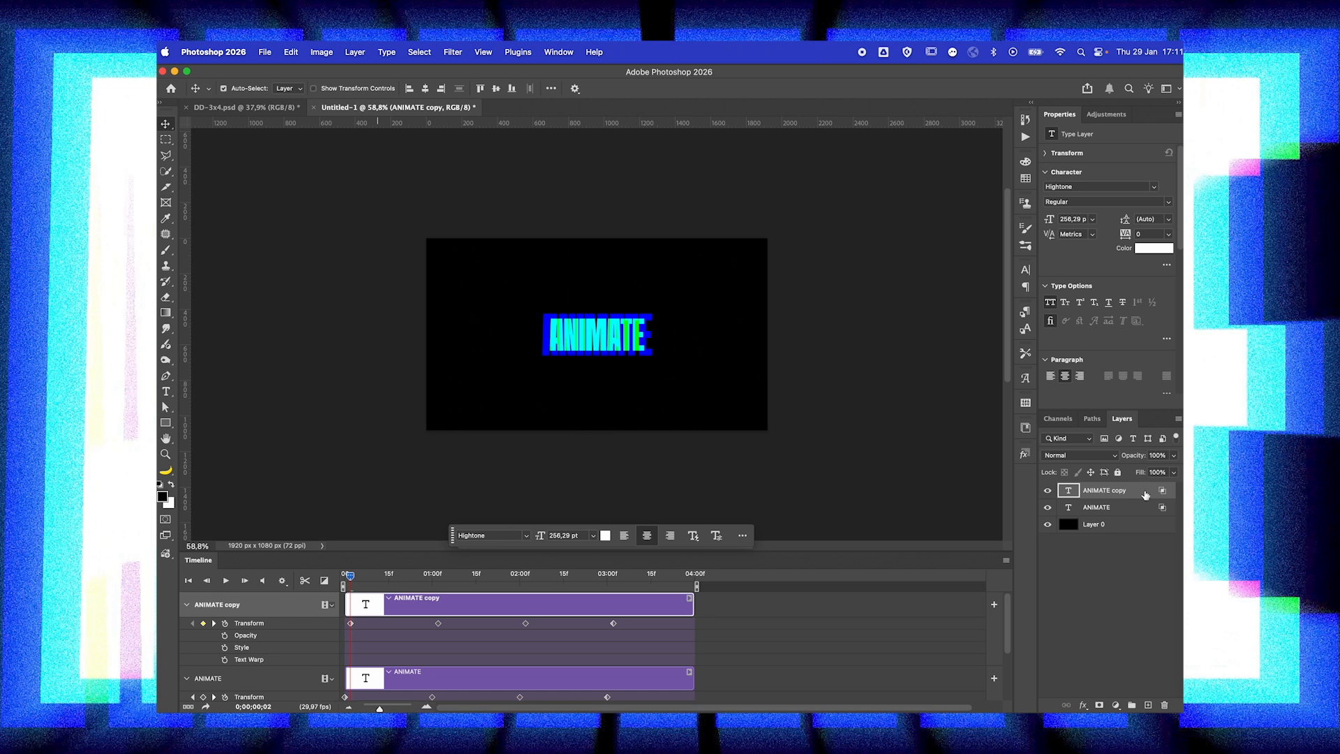
Step: Duplicate the ANIMATE copy layer and fit the new clip to run from 0 to 4 seconds
key(super+j)
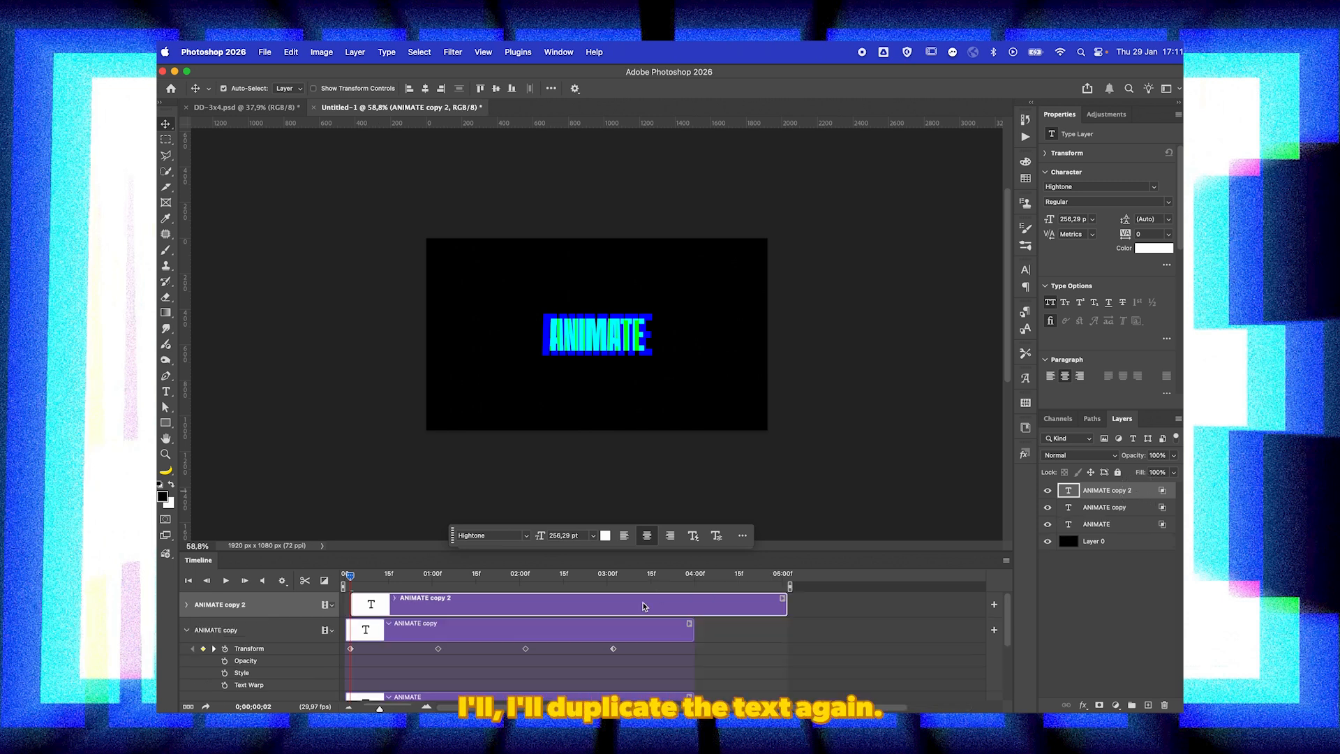
drag(644, 604, 638, 604)
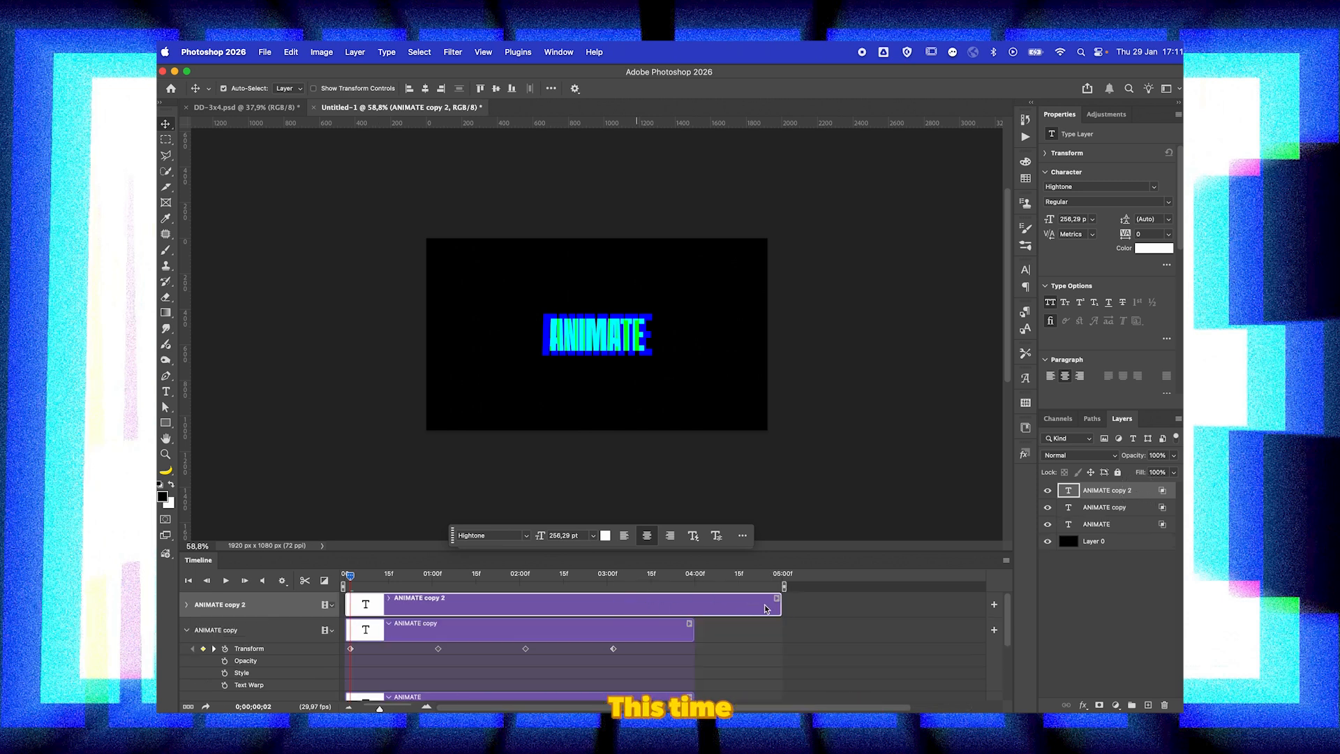
drag(779, 604, 696, 607)
Step: Limit the ANIMATE copy 2 layer's advanced blending to the red channel only
double_click(1145, 494)
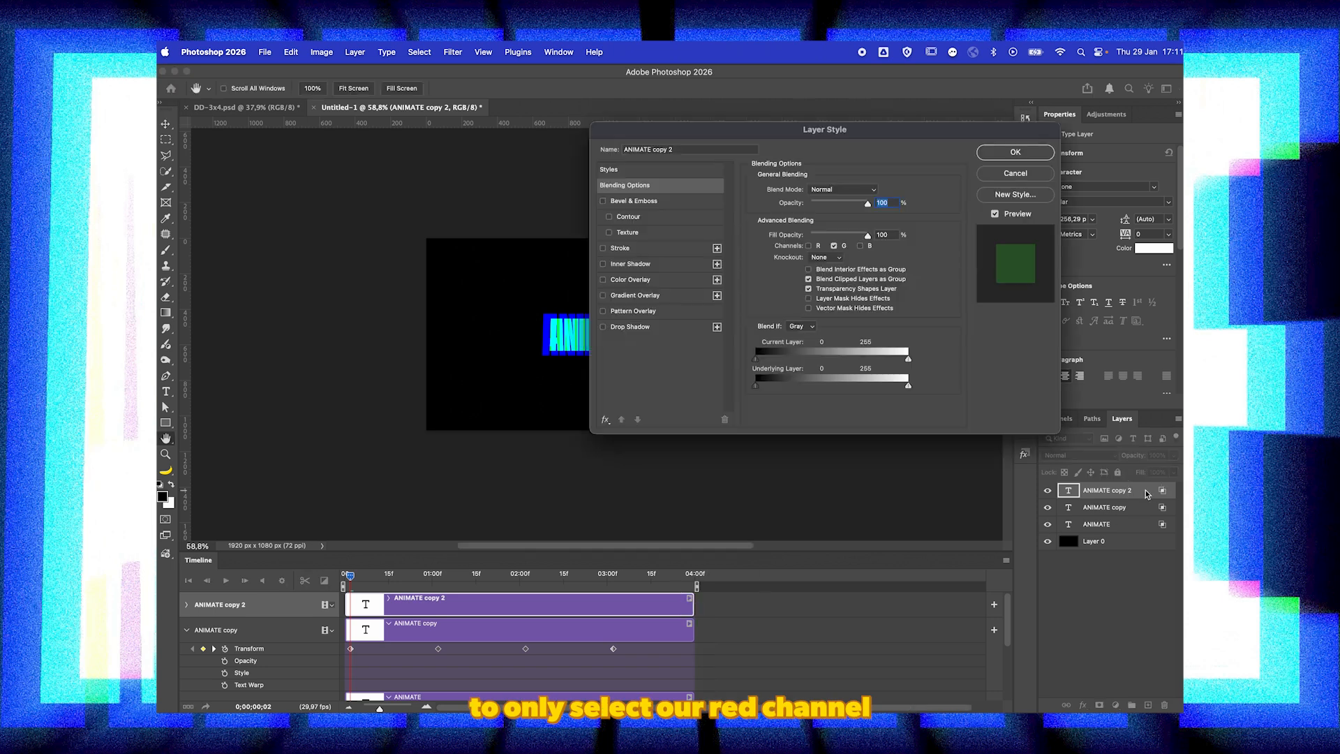
click(808, 246)
click(834, 246)
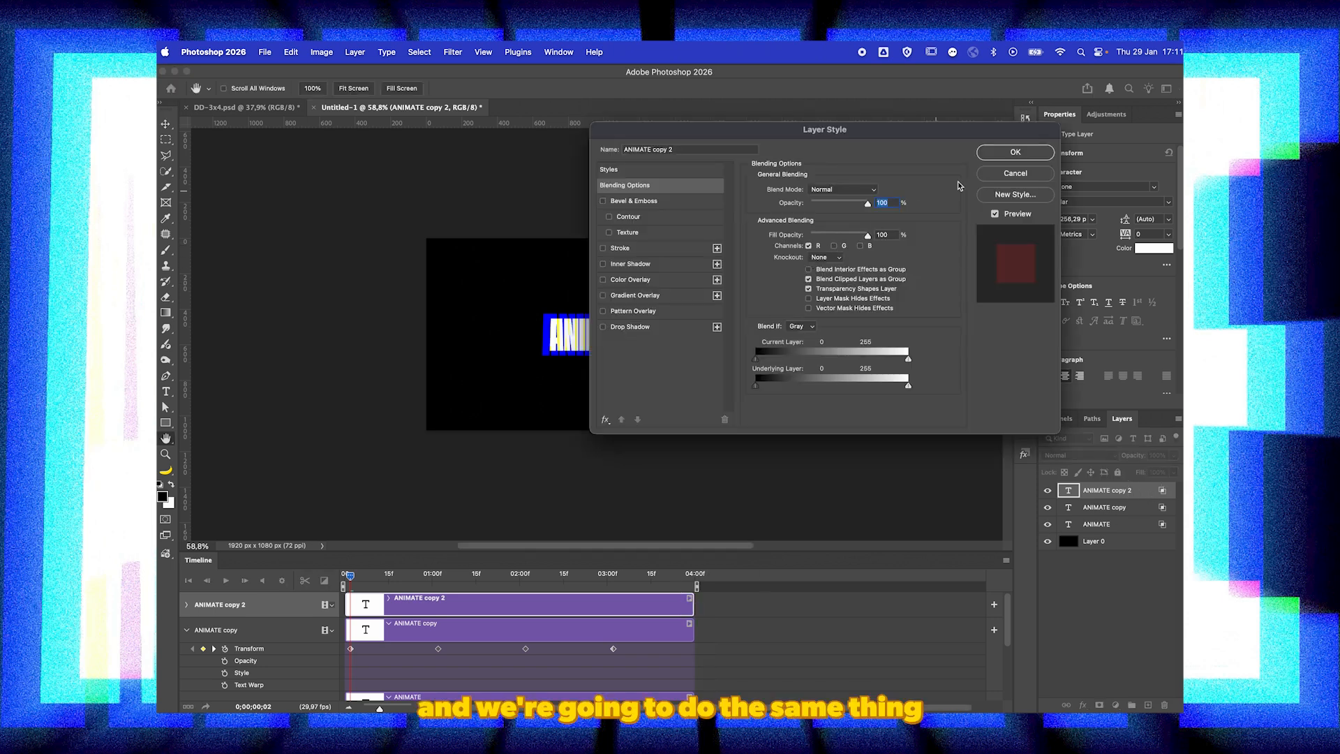
click(1015, 152)
Step: Enable Transform keyframing on ANIMATE copy 2 at the timeline start and paste the four copied keyframes there
drag(351, 575, 313, 575)
drag(453, 648, 370, 655)
click(406, 610)
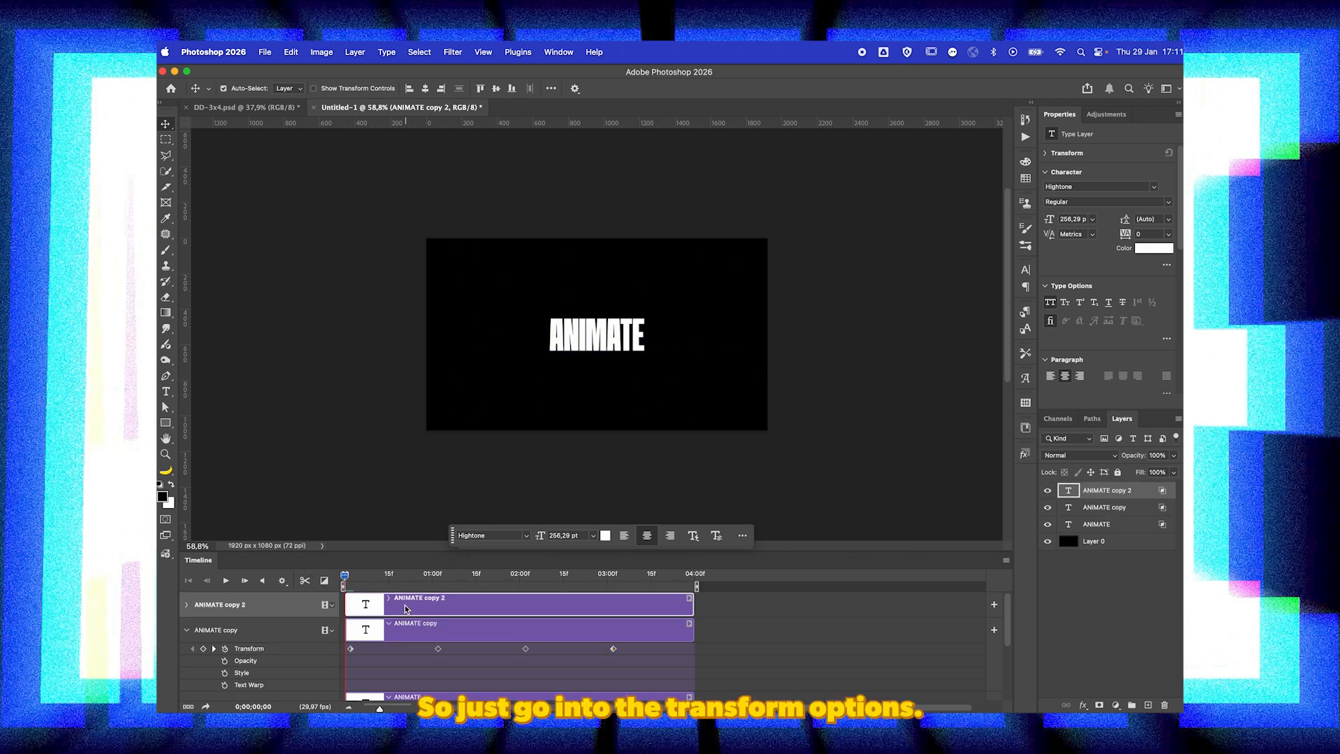
click(186, 604)
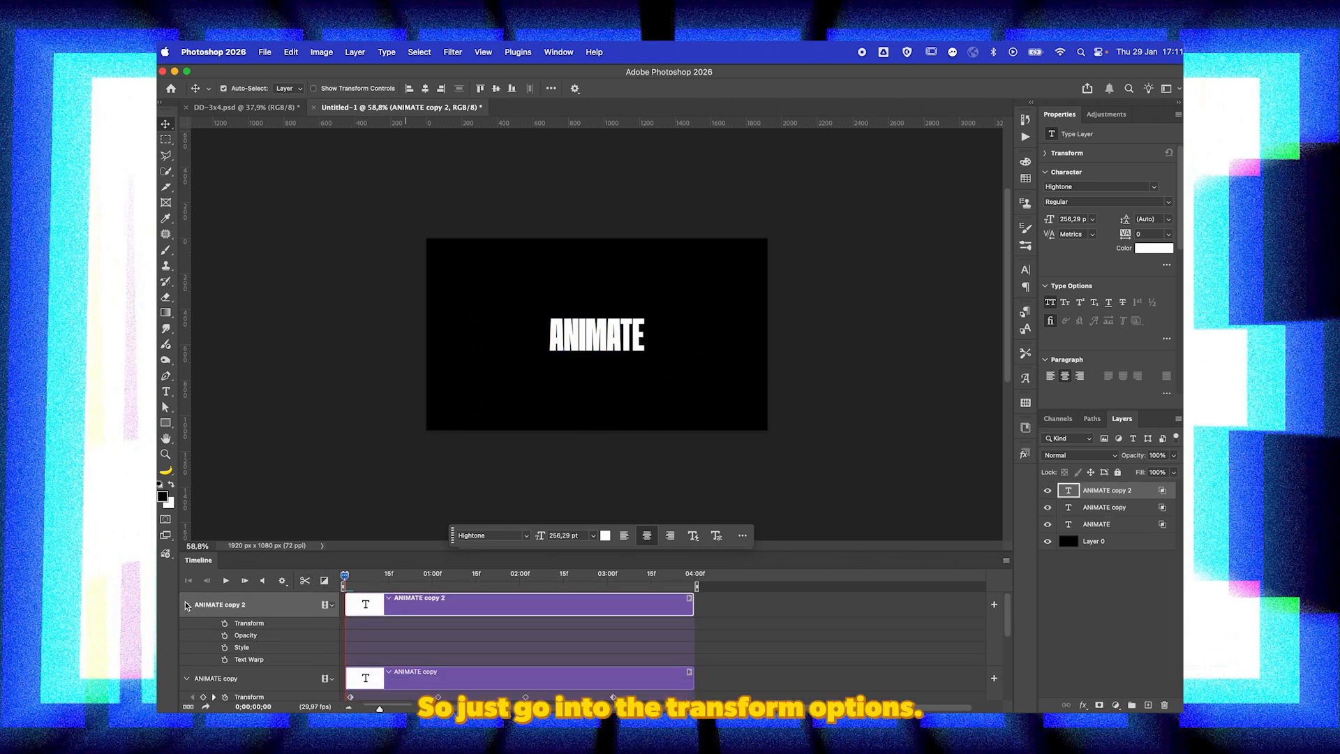
click(225, 623)
right_click(347, 625)
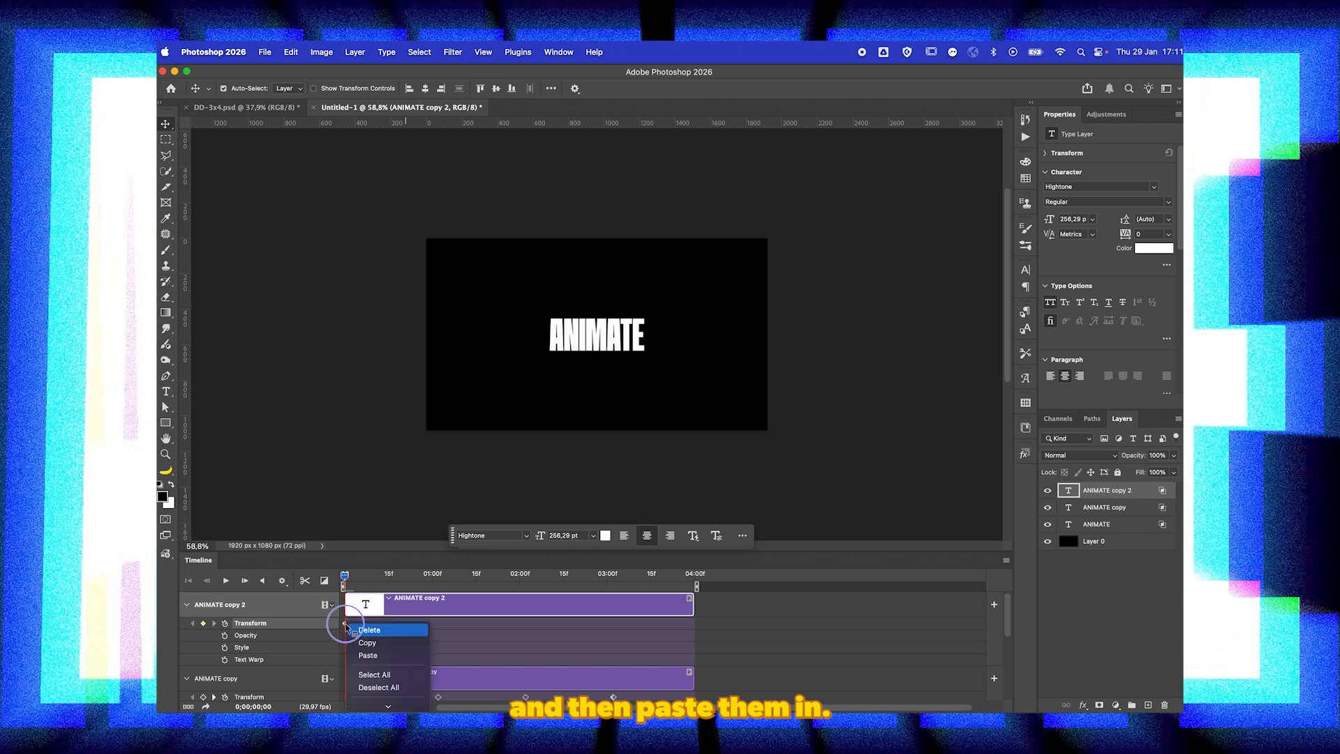
click(368, 655)
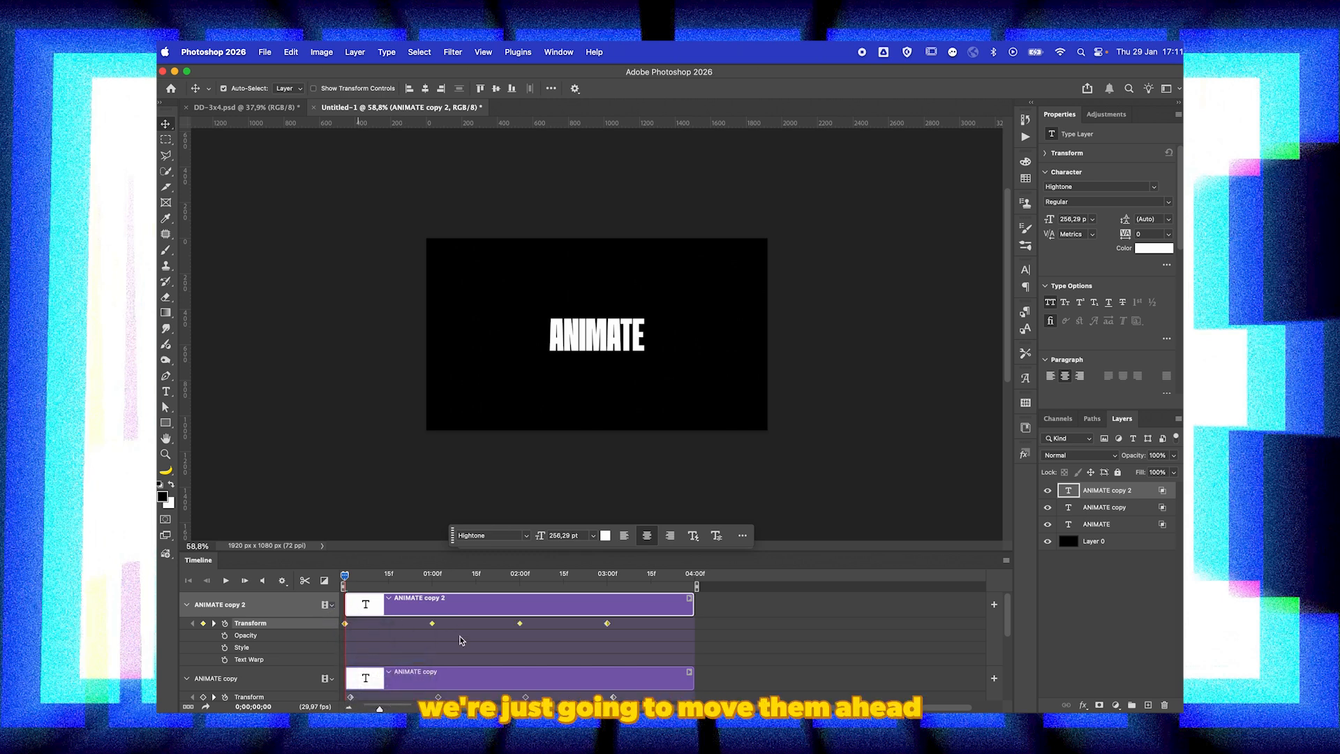
Step: Shift the ANIMATE copy 2 layer's Transform keyframes so the first one falls at 4 frames
click(420, 708)
click(420, 708)
click(419, 708)
click(419, 708)
click(420, 708)
click(419, 708)
click(420, 708)
click(419, 708)
click(420, 581)
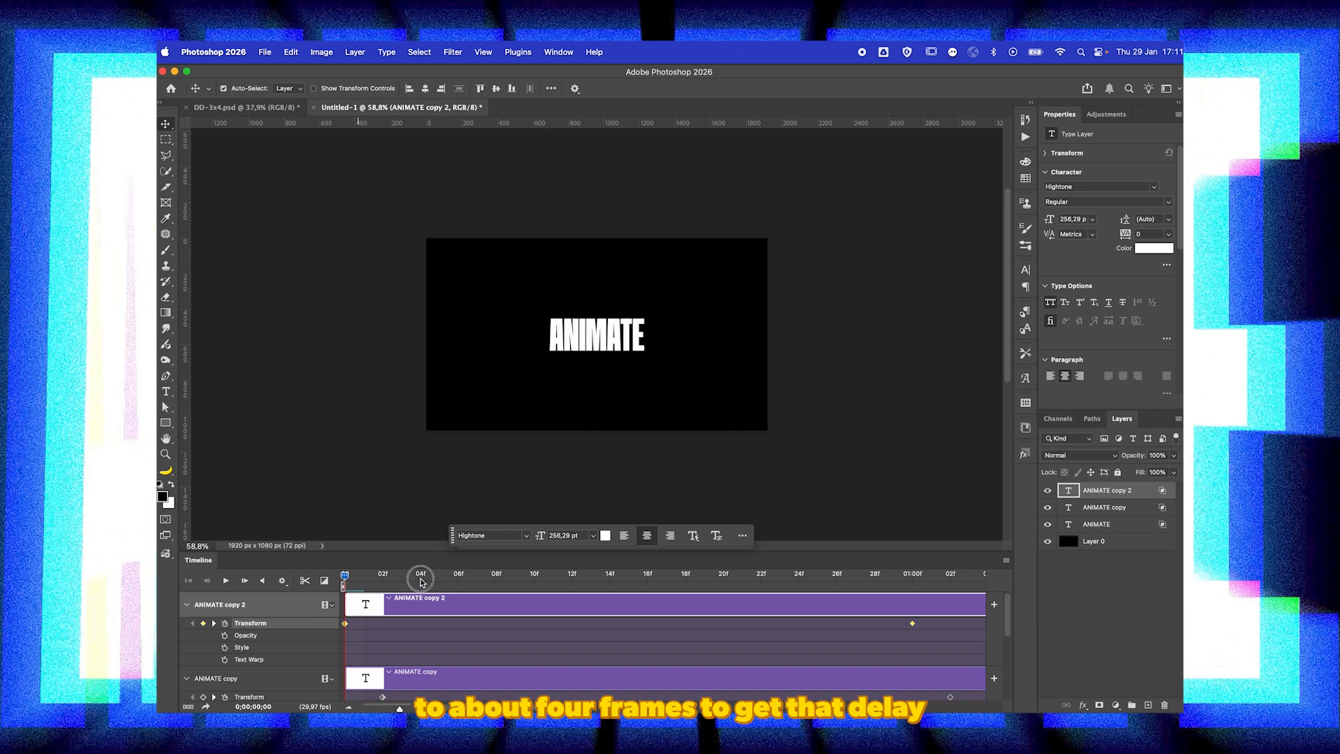
drag(345, 623, 416, 629)
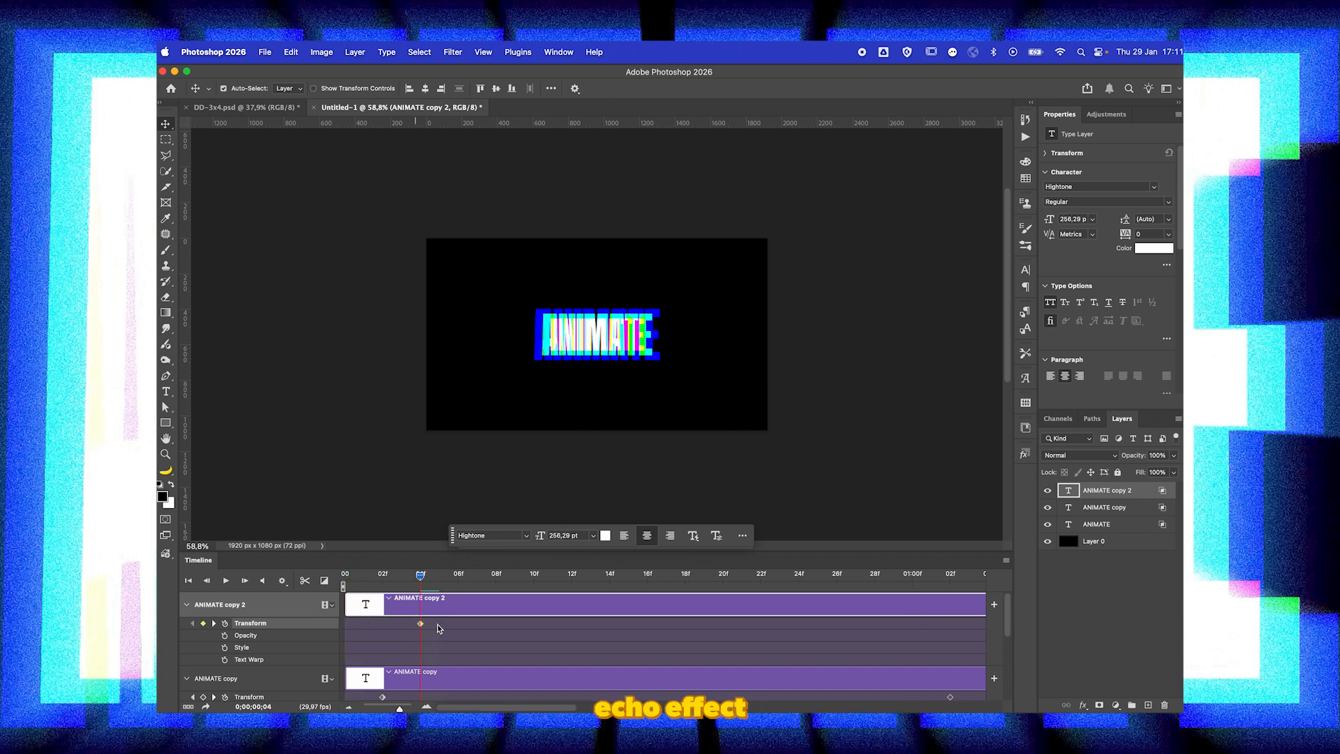
Step: Return to the timeline start, fit all the clips in view and play back the delayed RGB split animation
drag(420, 575, 324, 578)
click(350, 707)
click(350, 707)
click(350, 707)
click(350, 707)
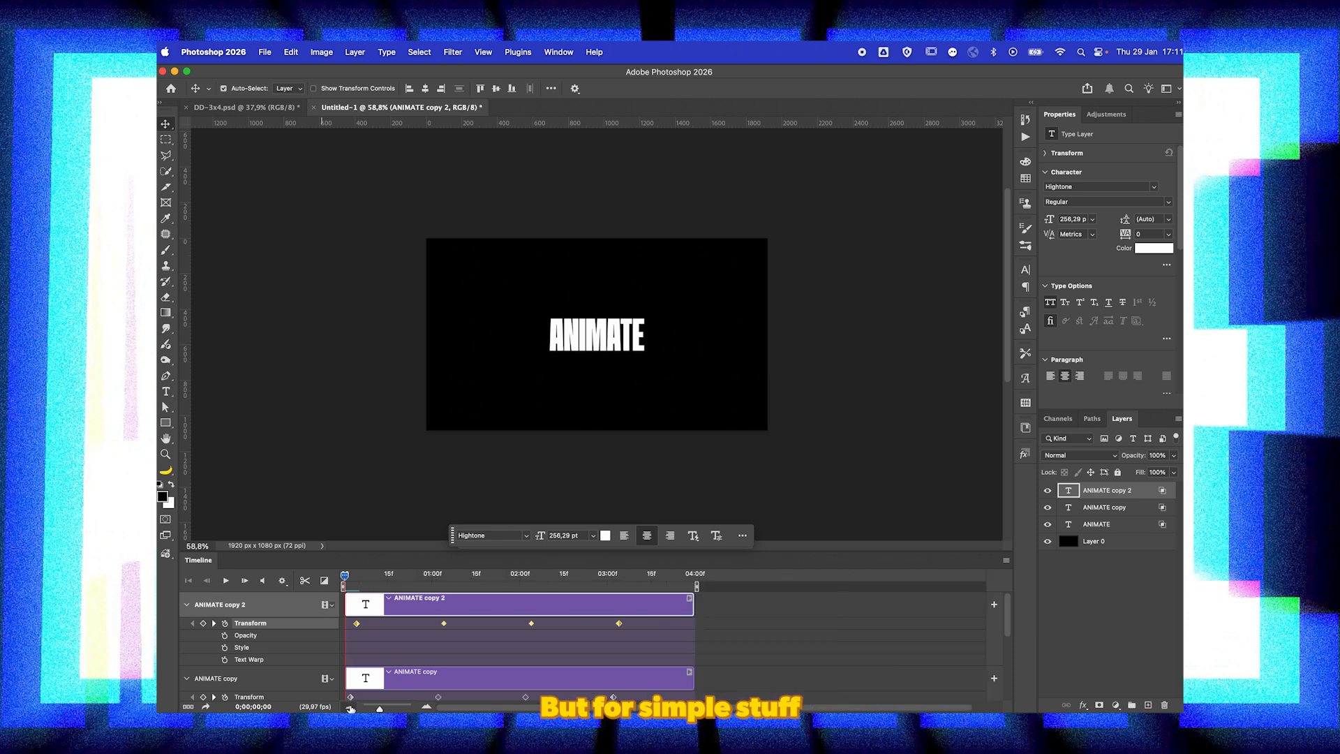
click(350, 707)
click(351, 707)
click(487, 645)
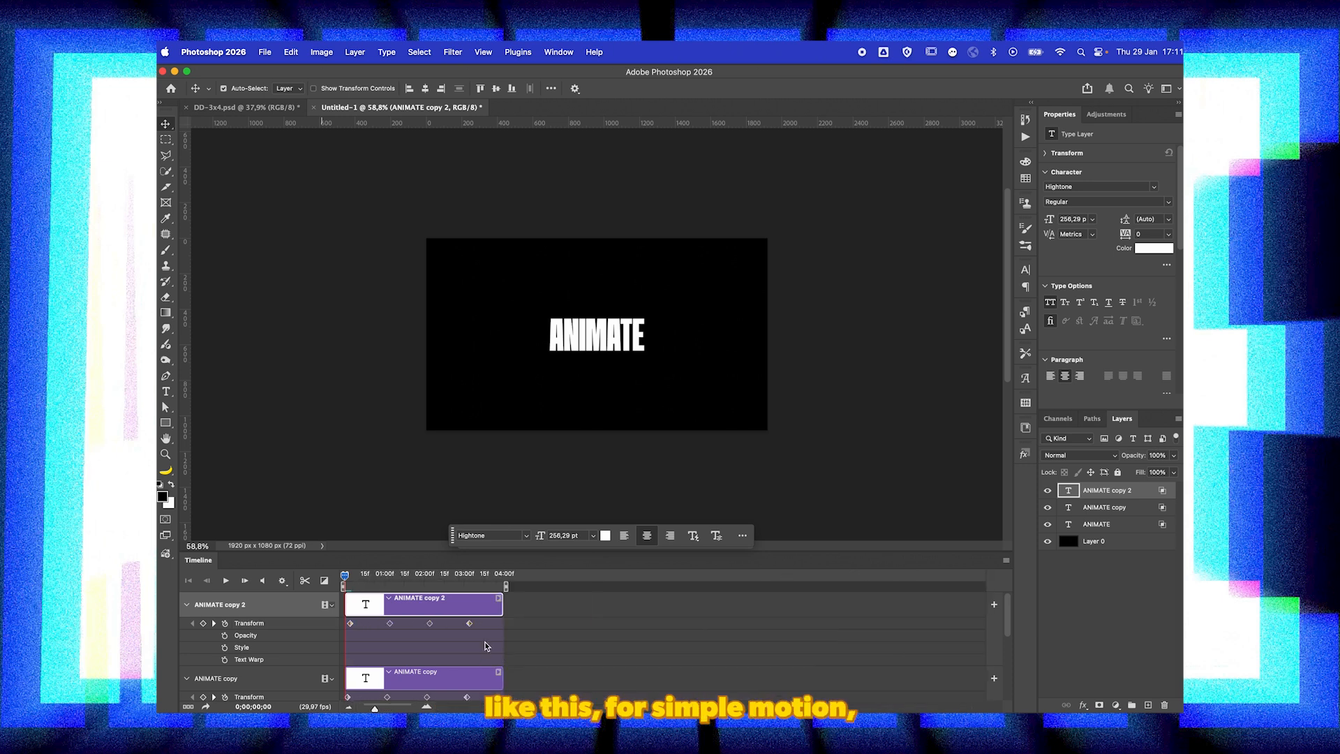
key(space)
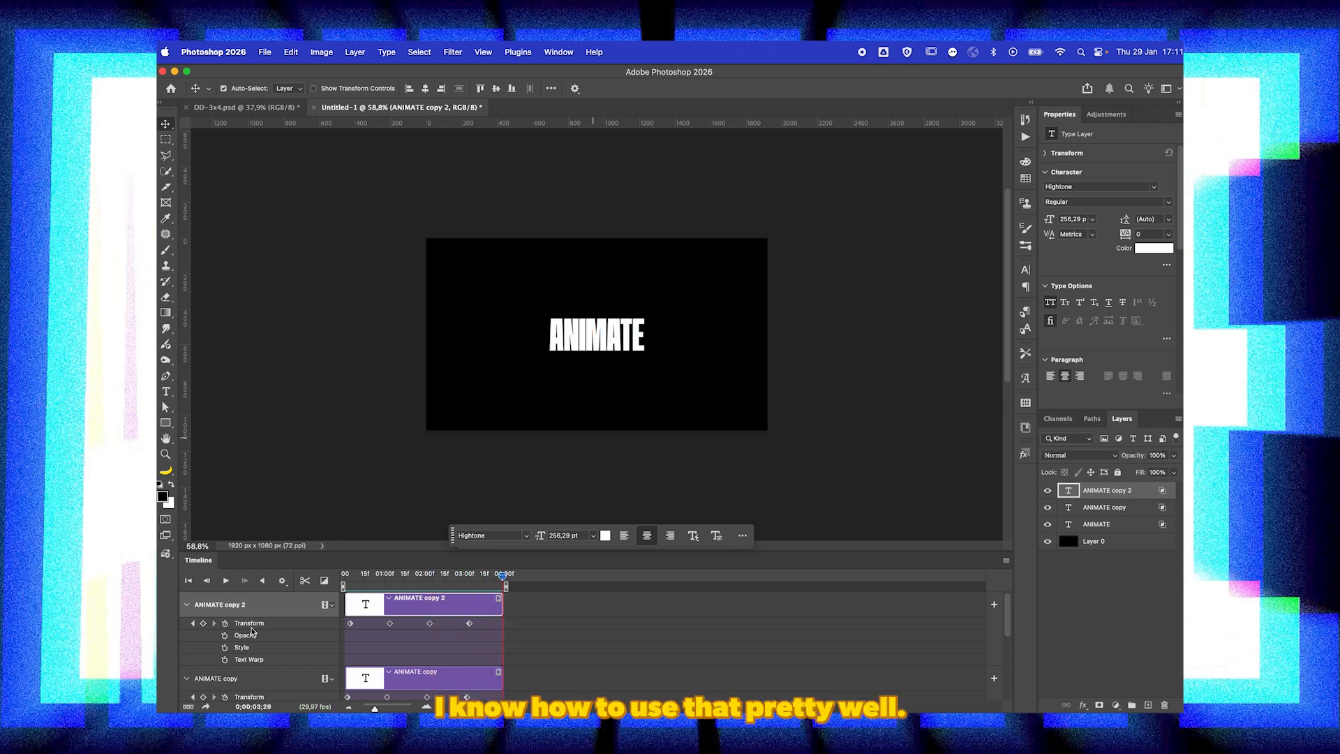
Step: Collapse the three text layers' timeline properties and convert all four layers, including the background, into one Smart Object
click(186, 606)
click(186, 630)
click(185, 655)
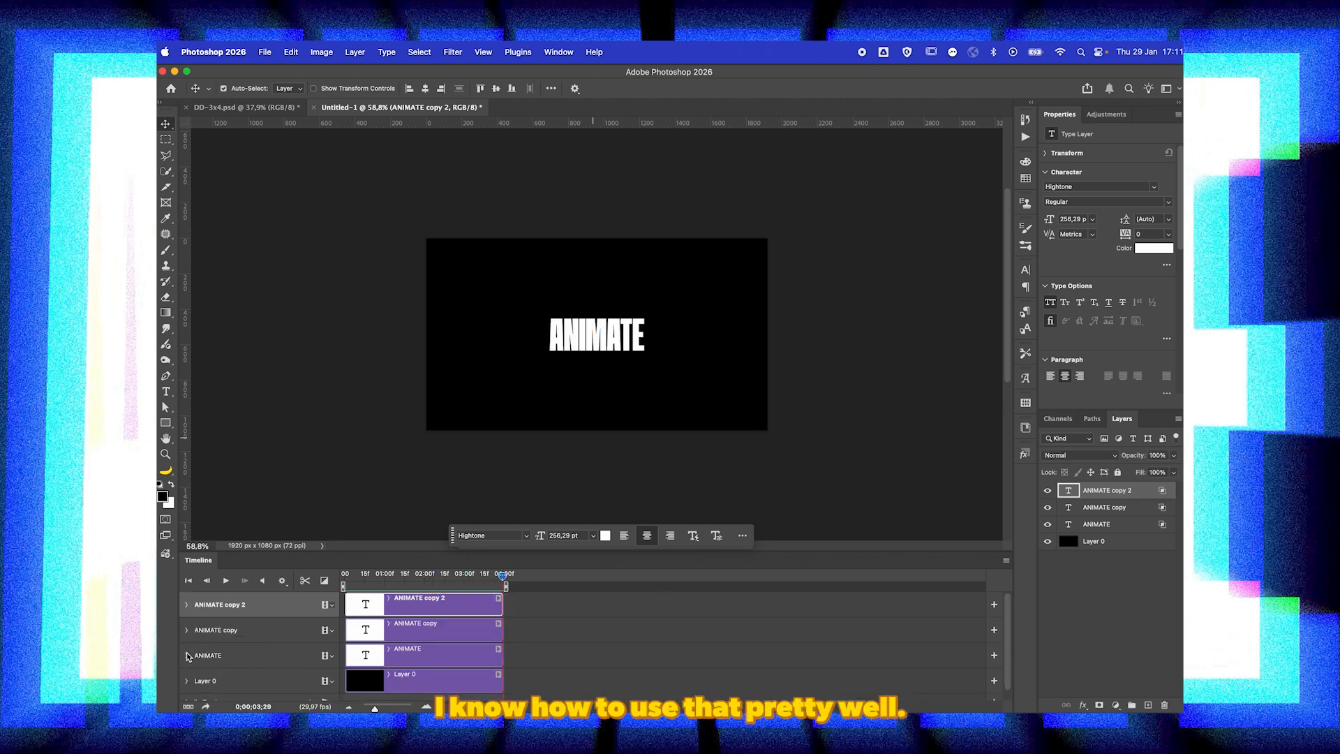
click(1124, 552)
right_click(1109, 510)
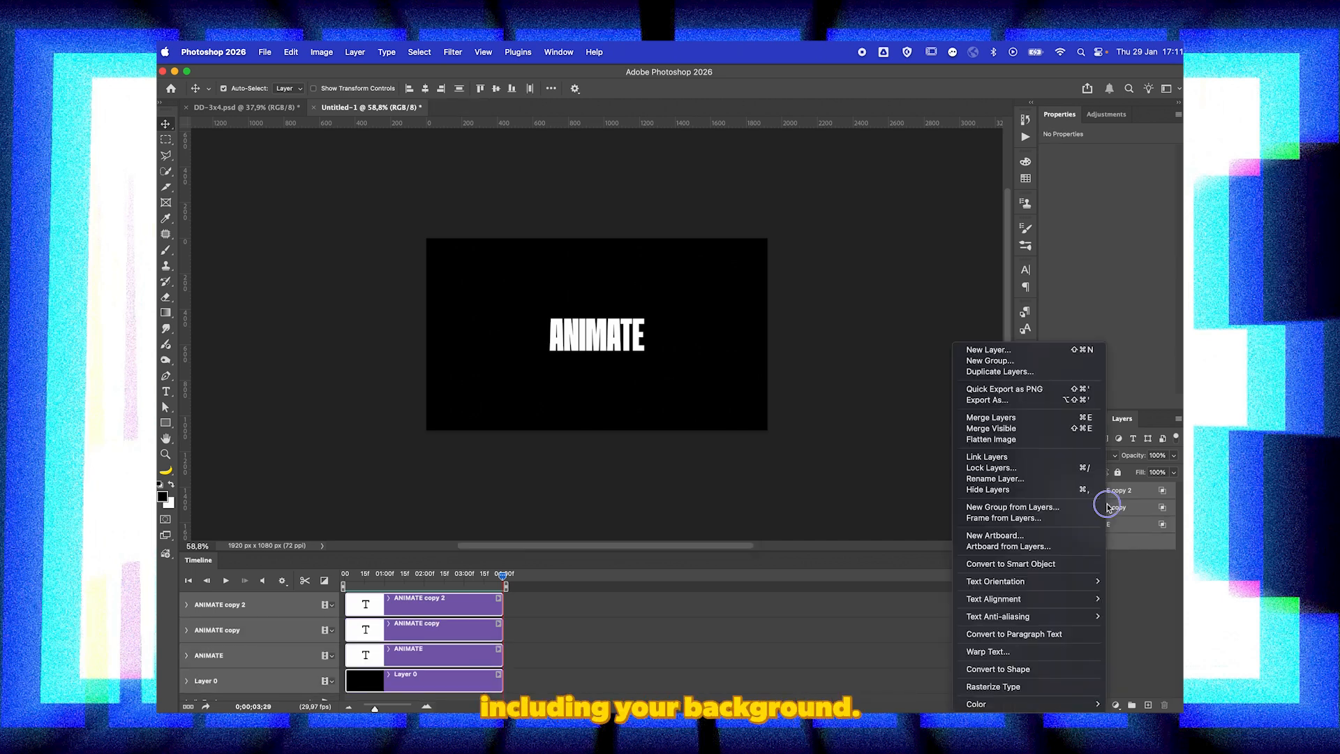
click(1000, 564)
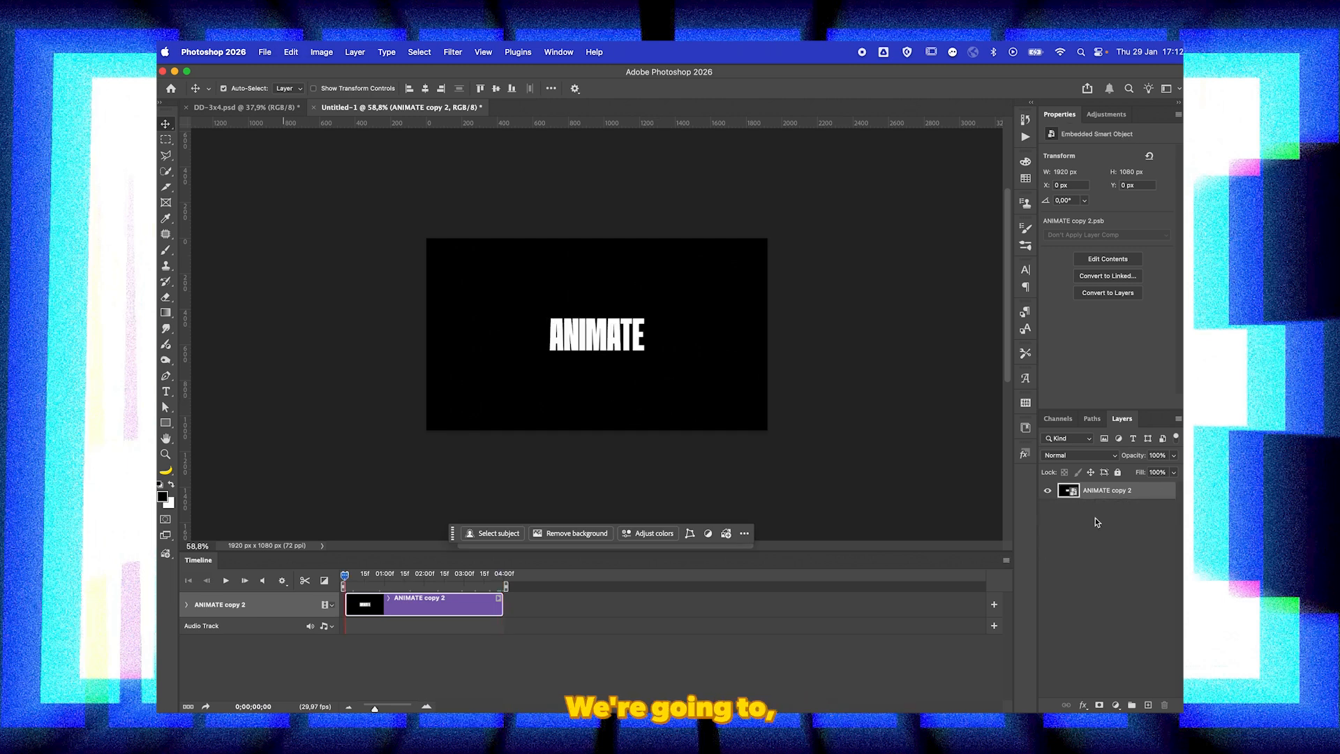
Step: Duplicate the Smart Object and apply a Radial Blur with amount 30, Zoom method and Best quality to the copy
click(1161, 492)
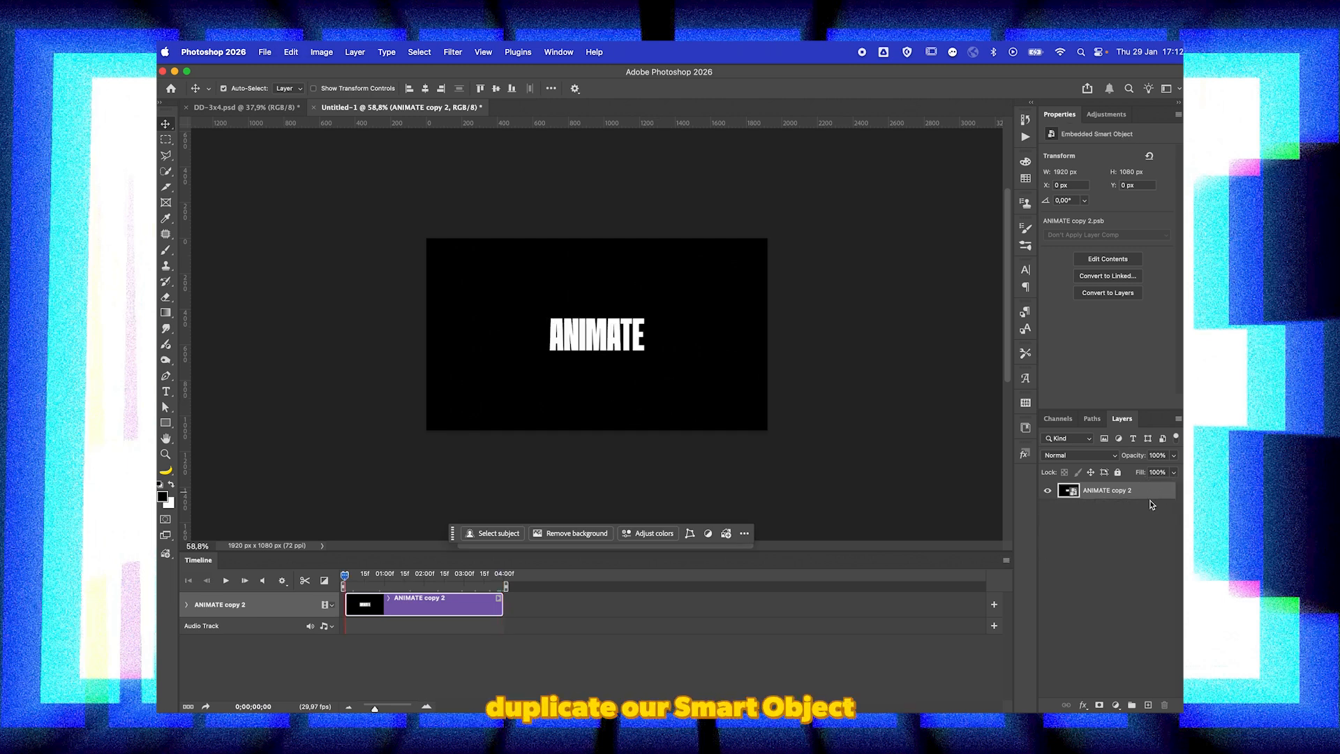
key(super+j)
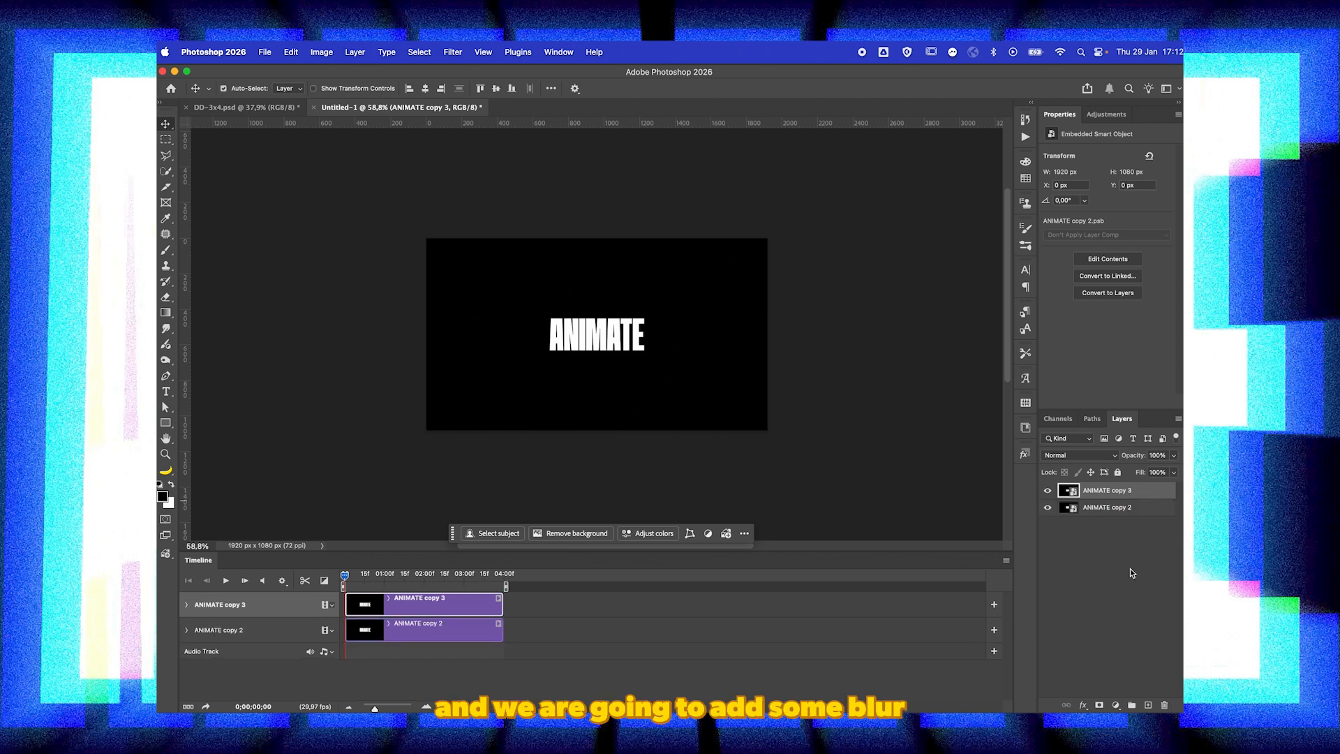
click(453, 52)
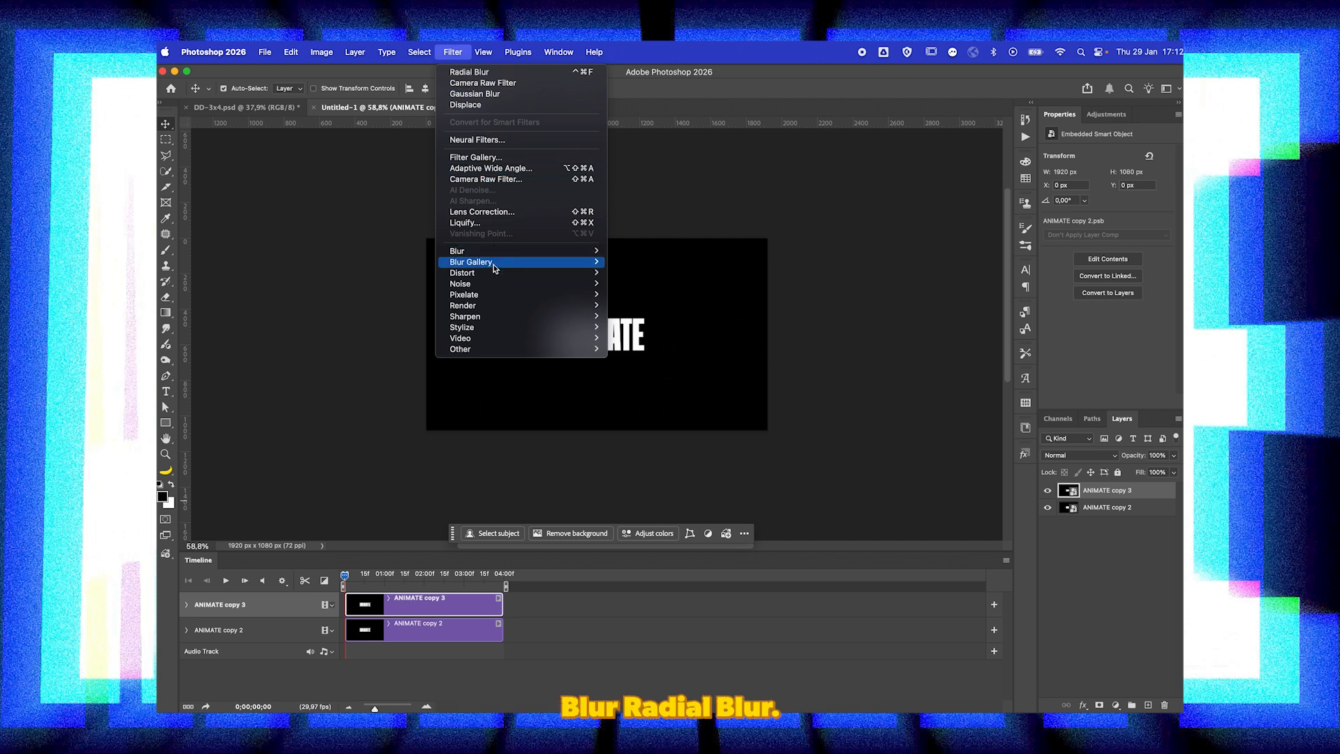
mouse_move(493, 252)
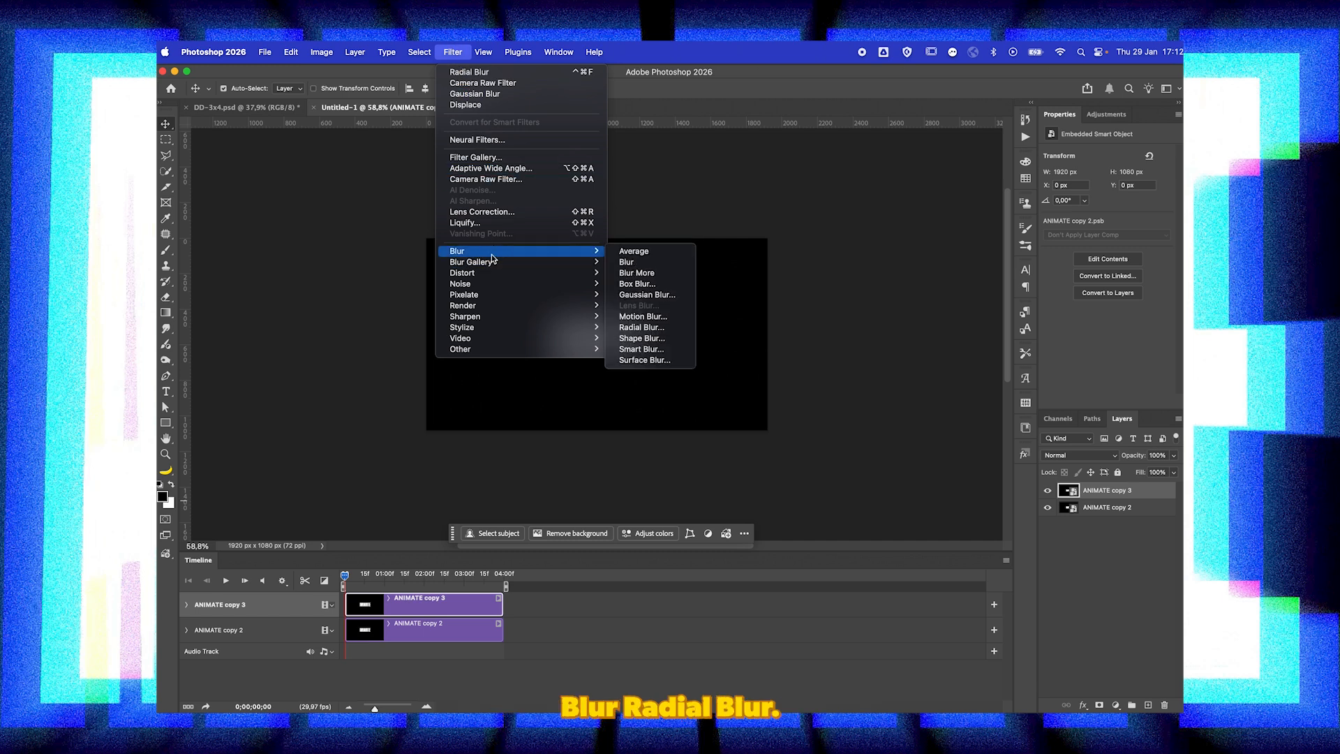
click(642, 327)
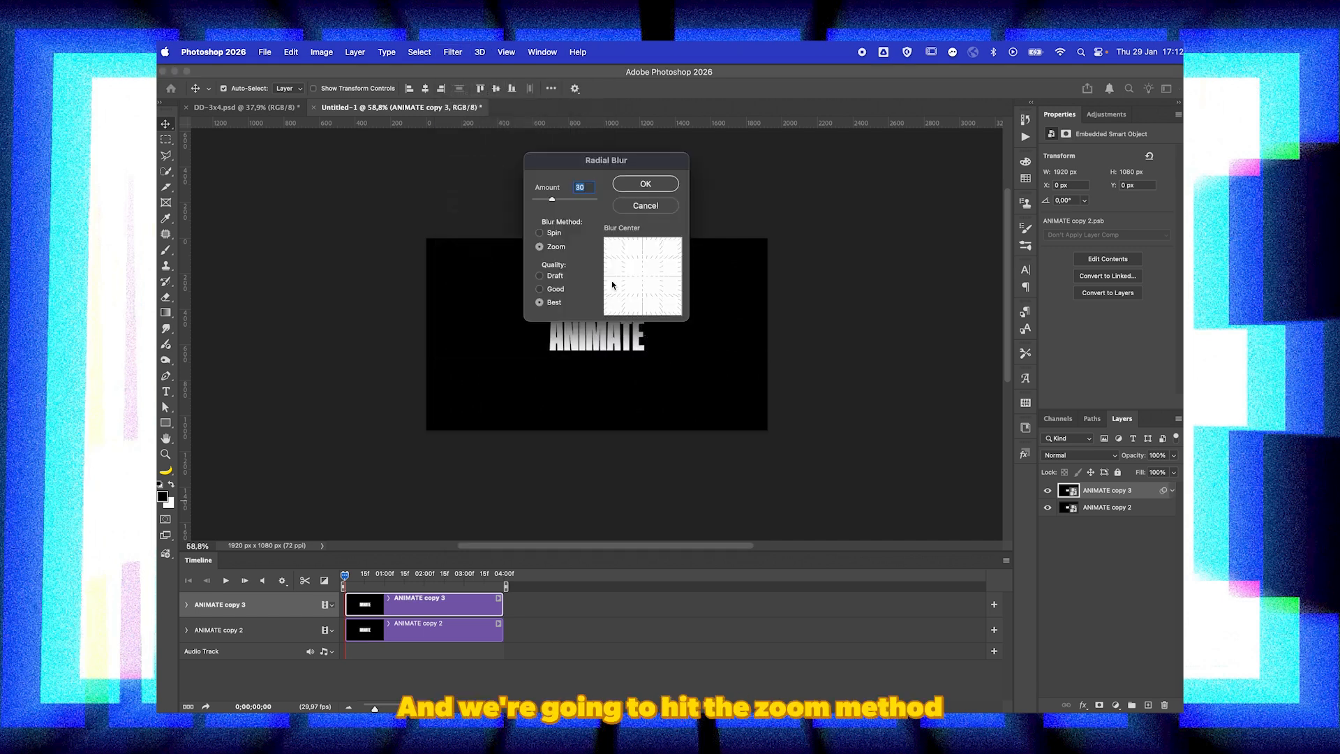
key(Return)
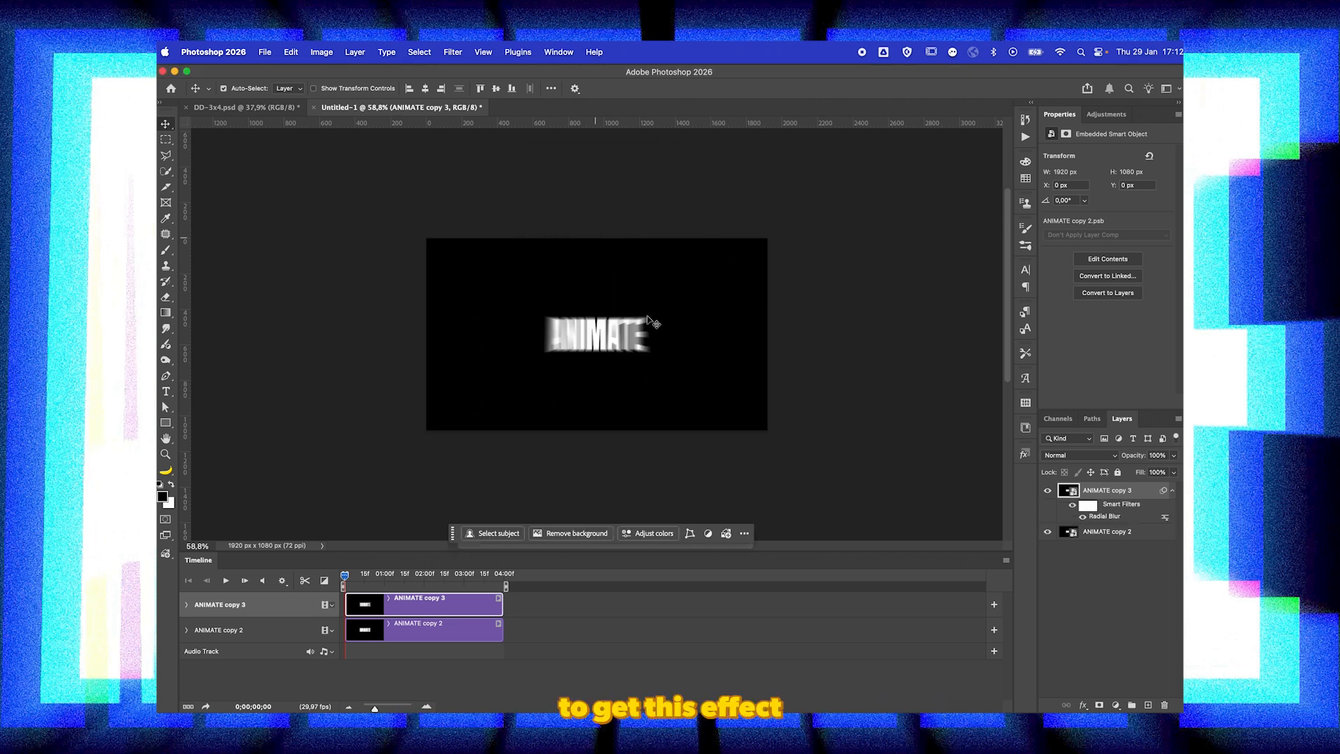
Step: Set the blurred ANIMATE copy 3 layer's blend mode to Lighten and enable Opacity keyframing at the timeline start
click(1078, 455)
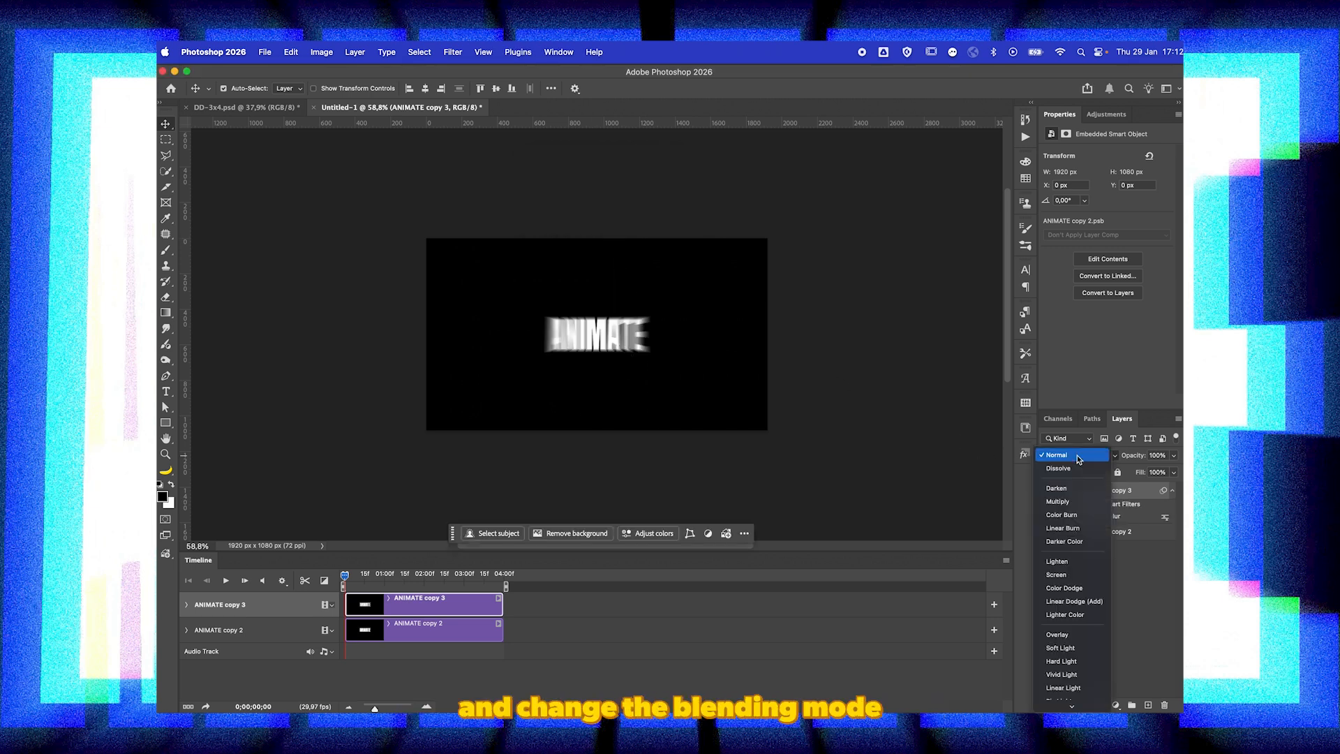
click(1056, 563)
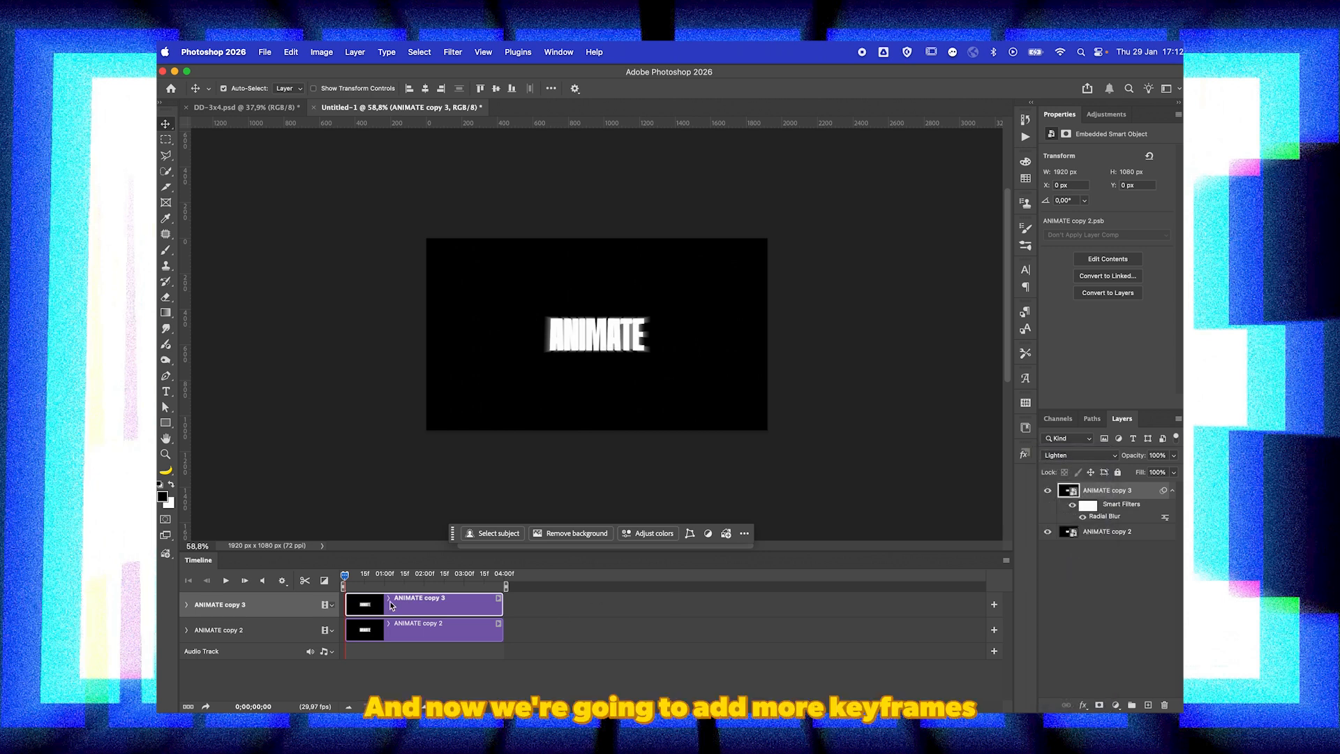
click(186, 605)
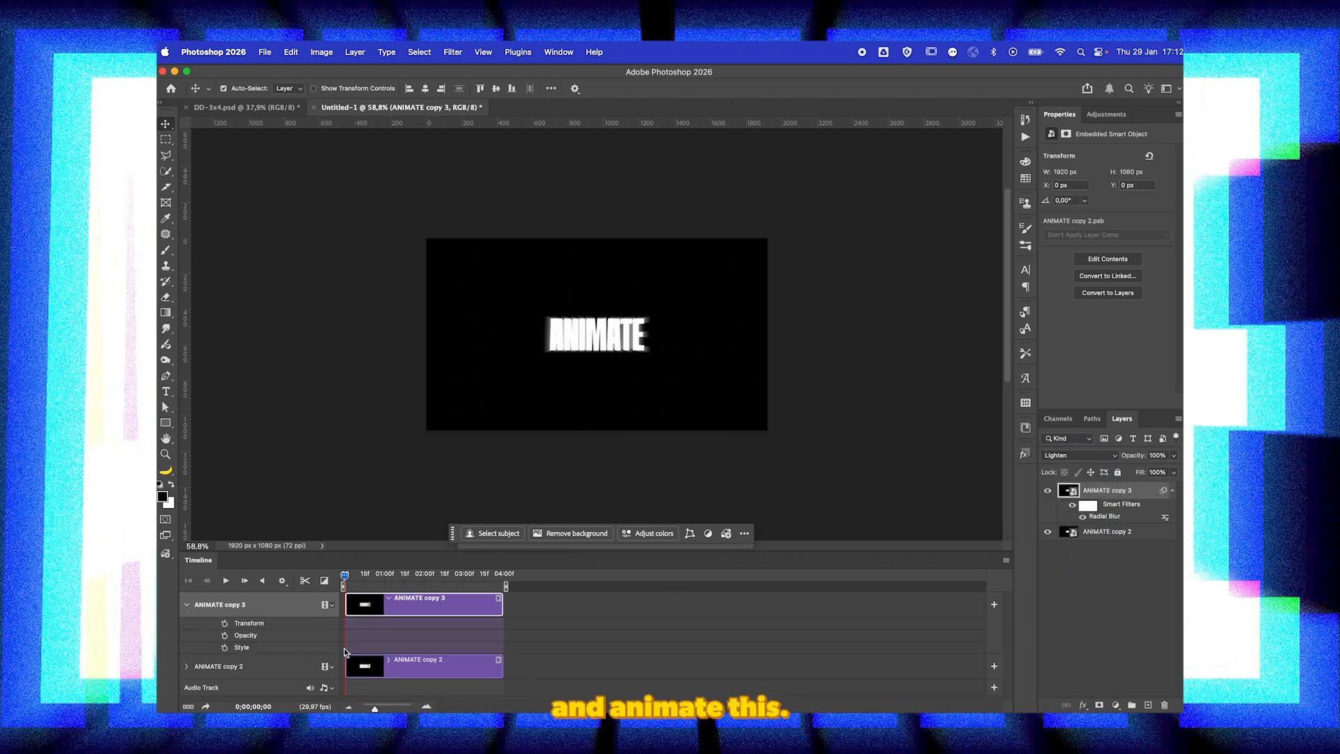
click(225, 636)
scroll(392, 610, up, 5)
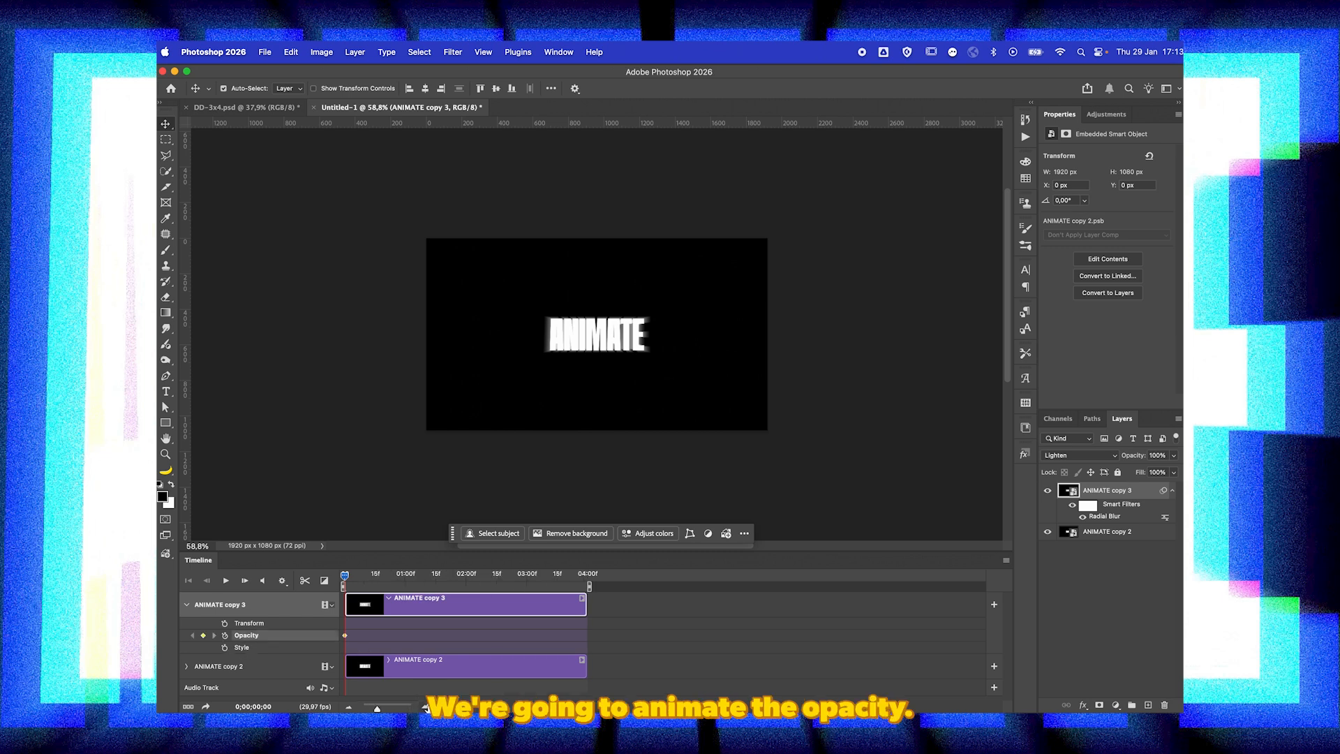
Step: Keyframe ANIMATE copy 3's opacity at 100% at 1 second and at 0% one frame after it
drag(344, 574, 467, 587)
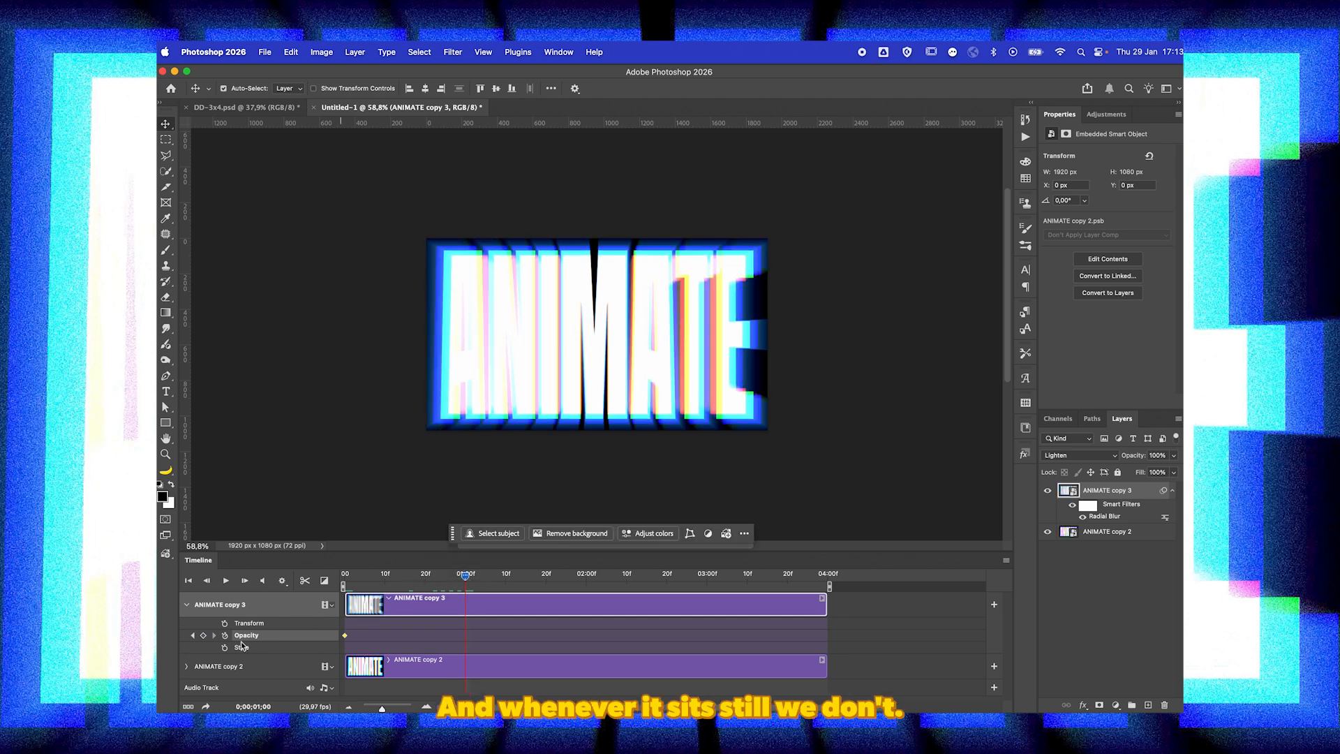
drag(458, 577, 469, 576)
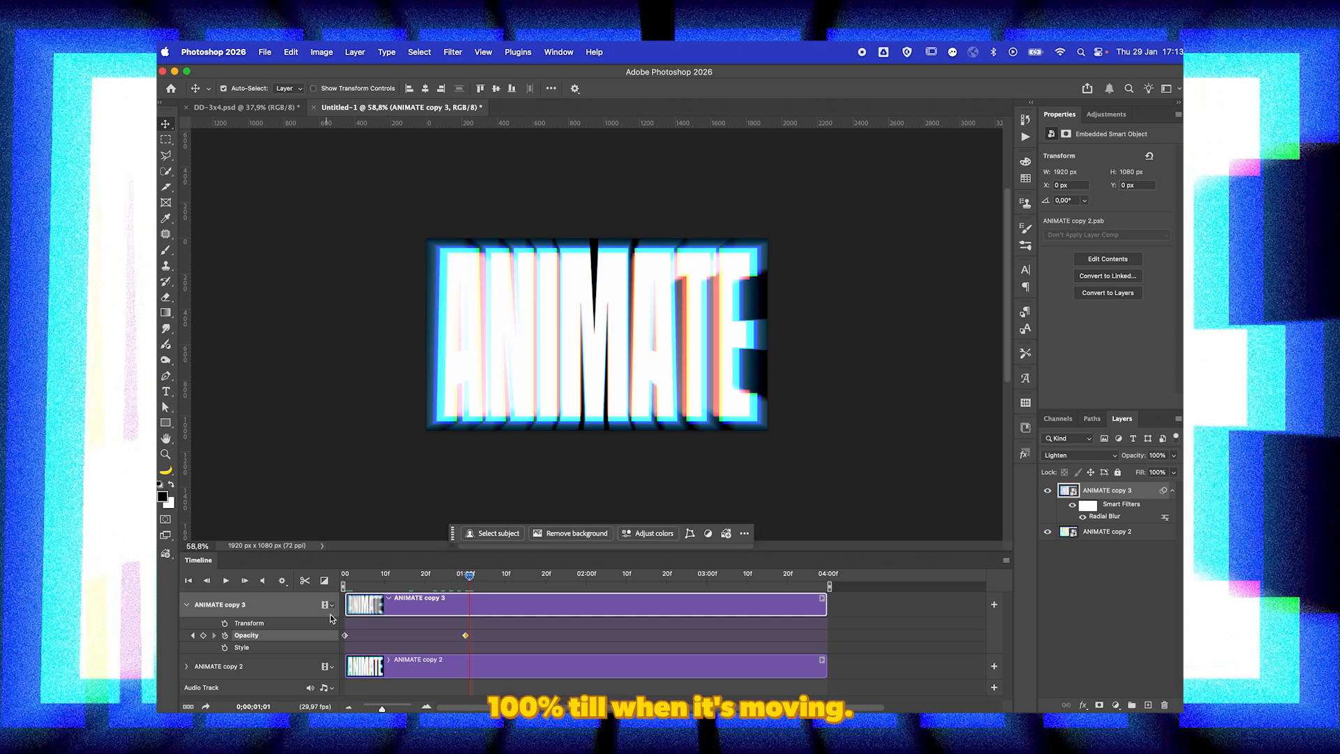
drag(1173, 455, 982, 471)
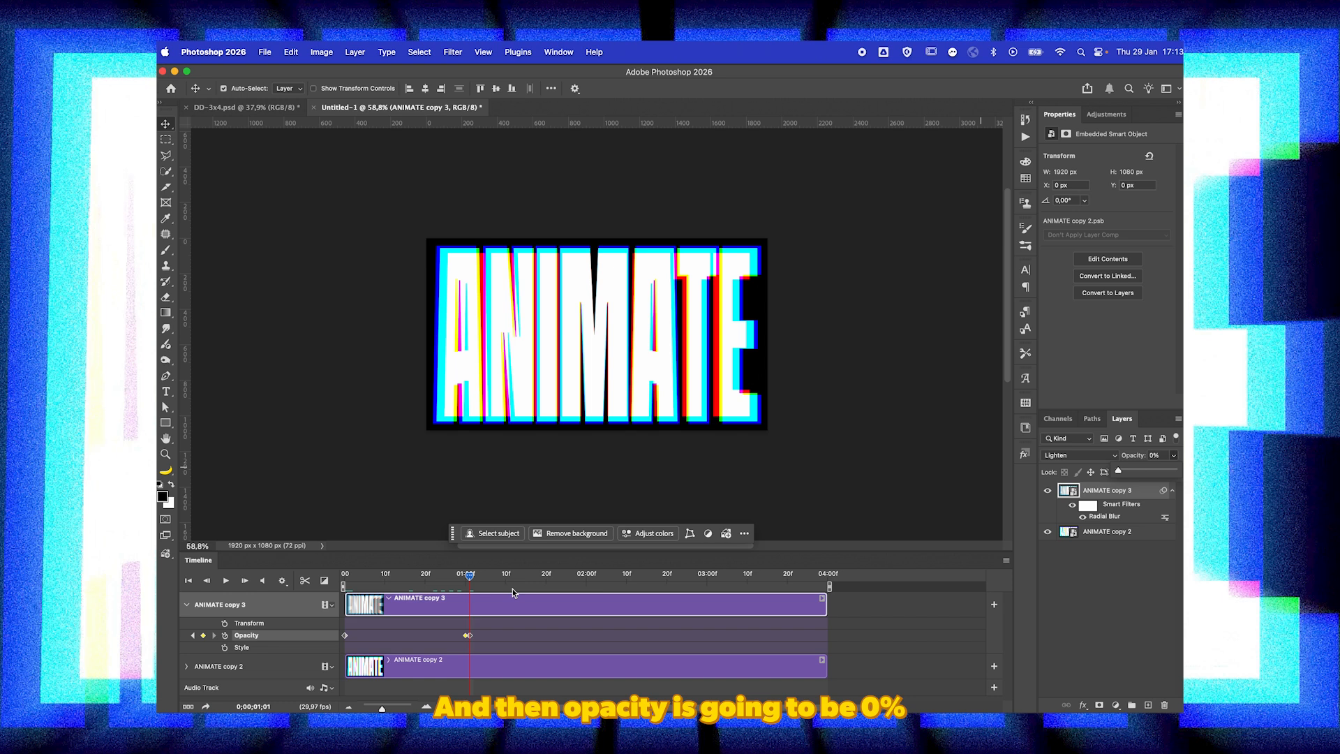
Step: Keyframe ANIMATE copy 3's opacity at 0% at 2 seconds and at 100% one frame after it
drag(479, 576, 586, 580)
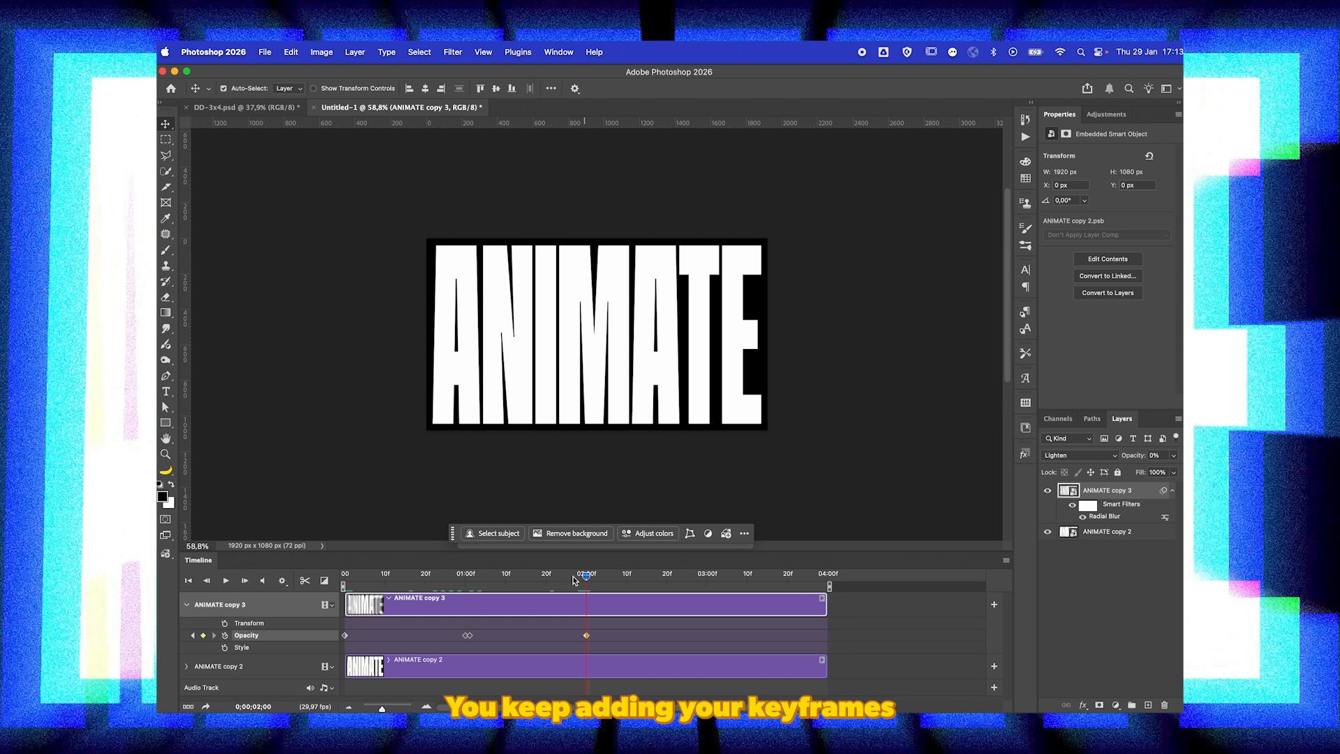
drag(587, 578, 591, 577)
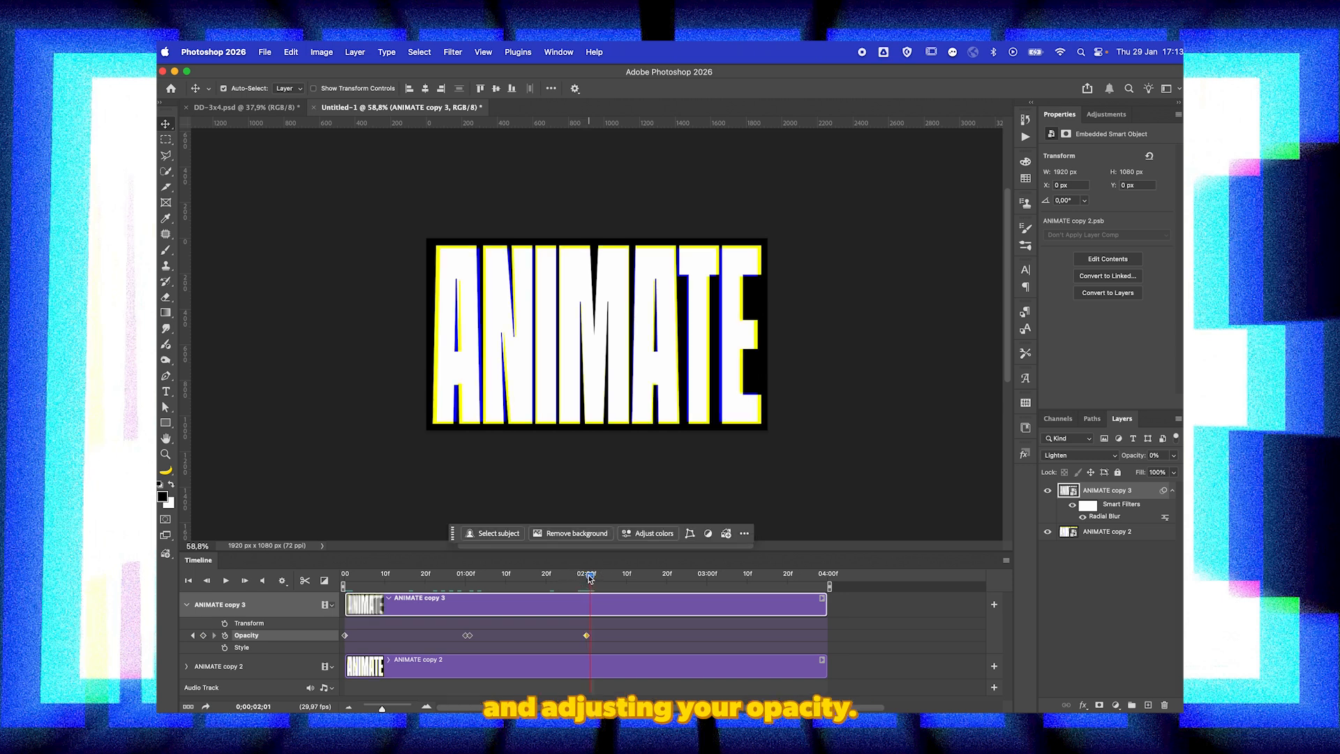
click(1175, 456)
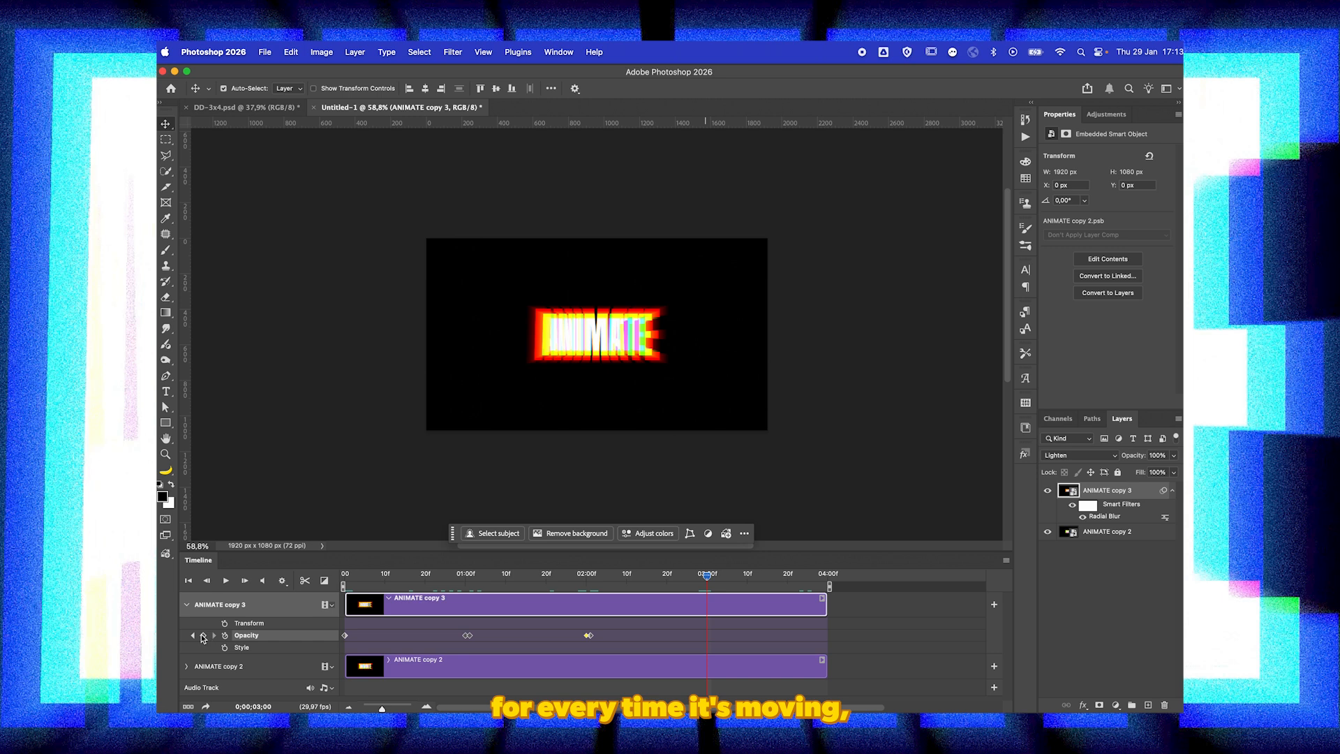
Step: Keyframe ANIMATE copy 3's opacity at 100% at 3 seconds and at 0% one frame after it
drag(707, 574, 712, 574)
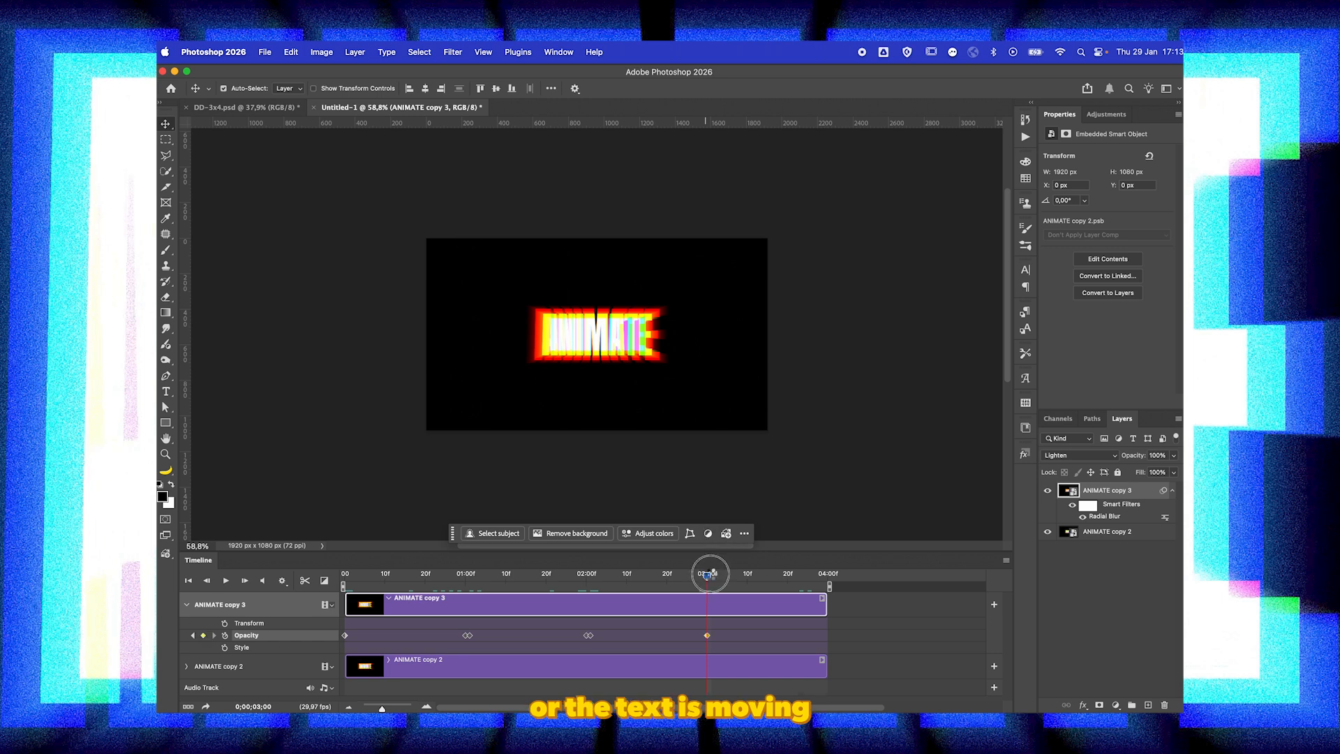
click(1173, 457)
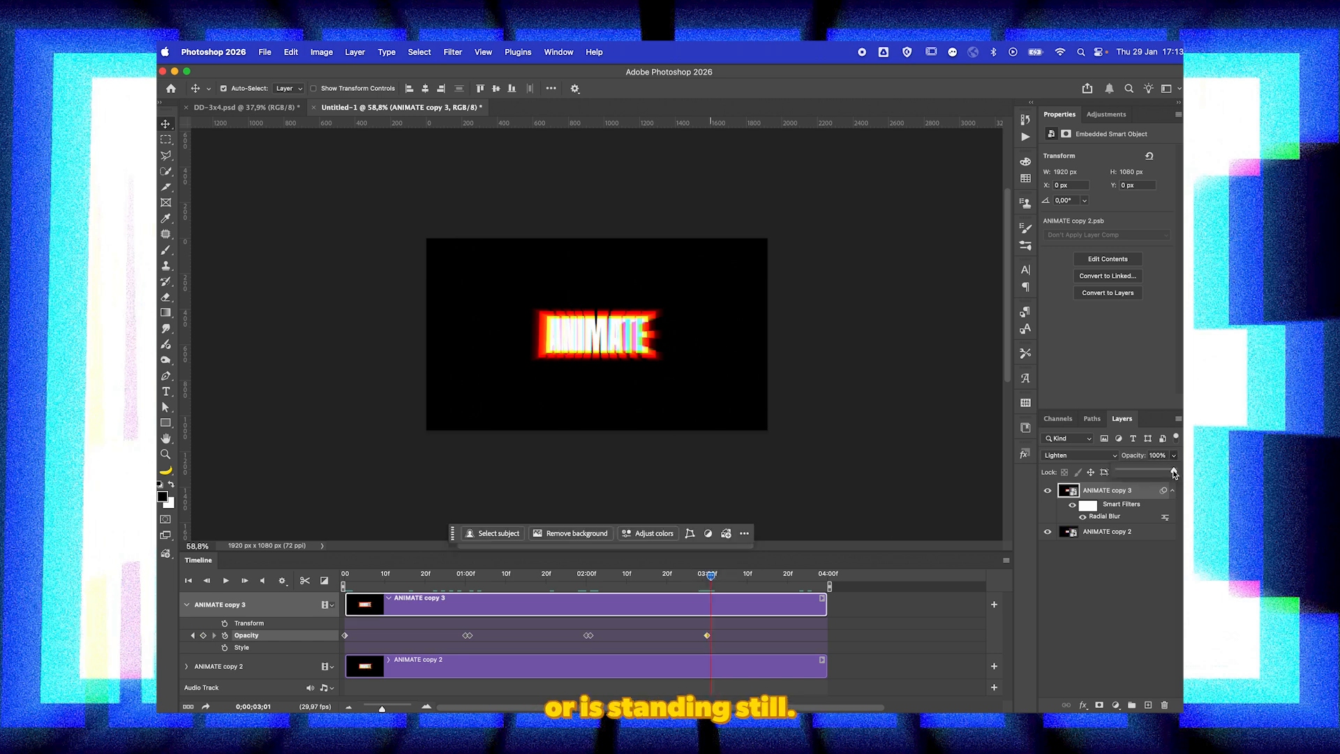
drag(1173, 471, 1105, 472)
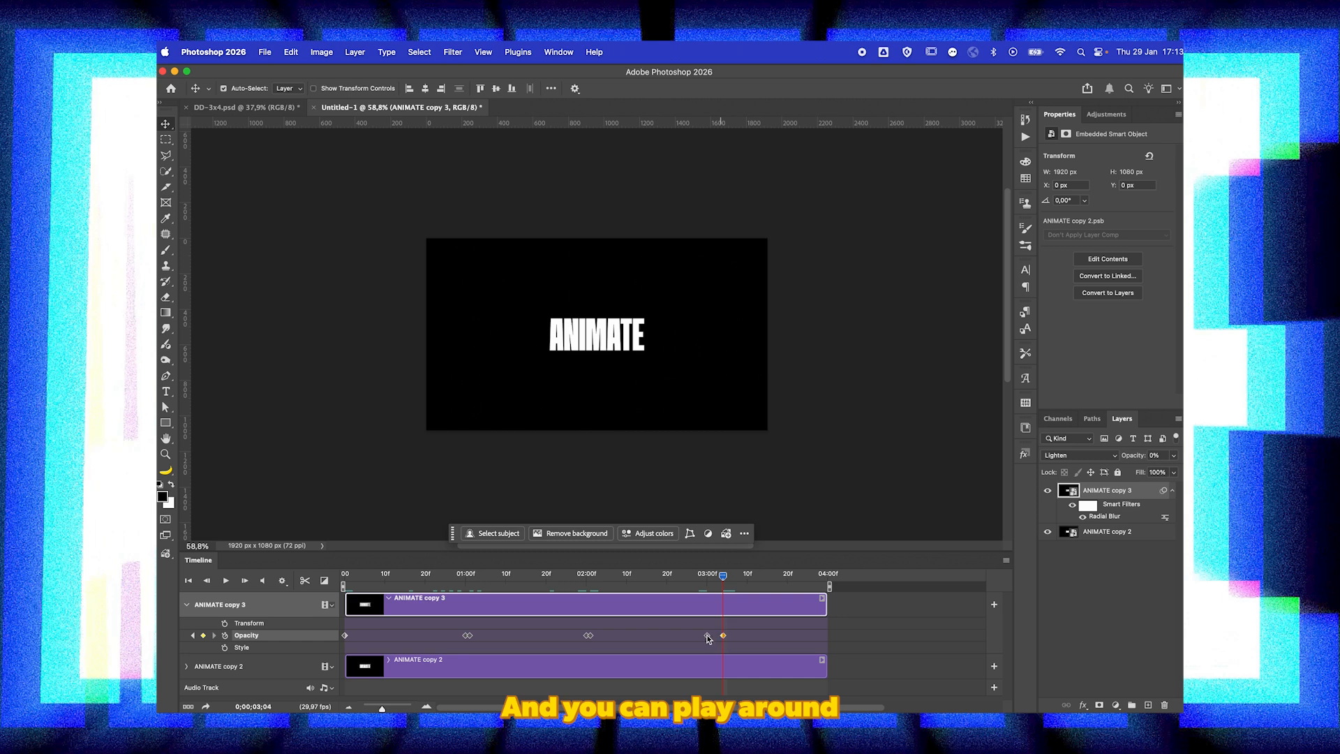
Step: Move the last two Opacity keyframes of ANIMATE copy 3 a few frames past 3 seconds and preview the animation
drag(707, 636, 718, 639)
drag(718, 638, 717, 639)
click(225, 580)
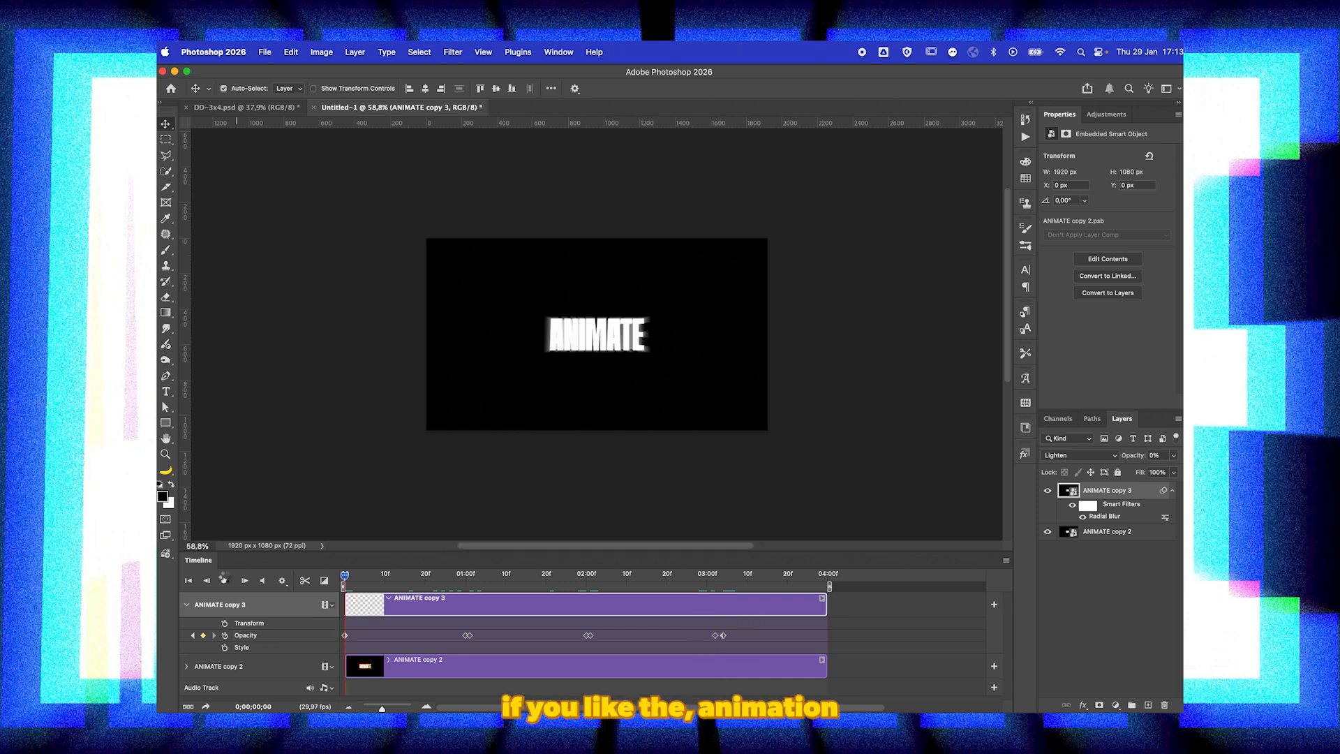
Step: Add a Grain adjustment layer above the two ANIMATE layers and set its amount to 50
click(187, 604)
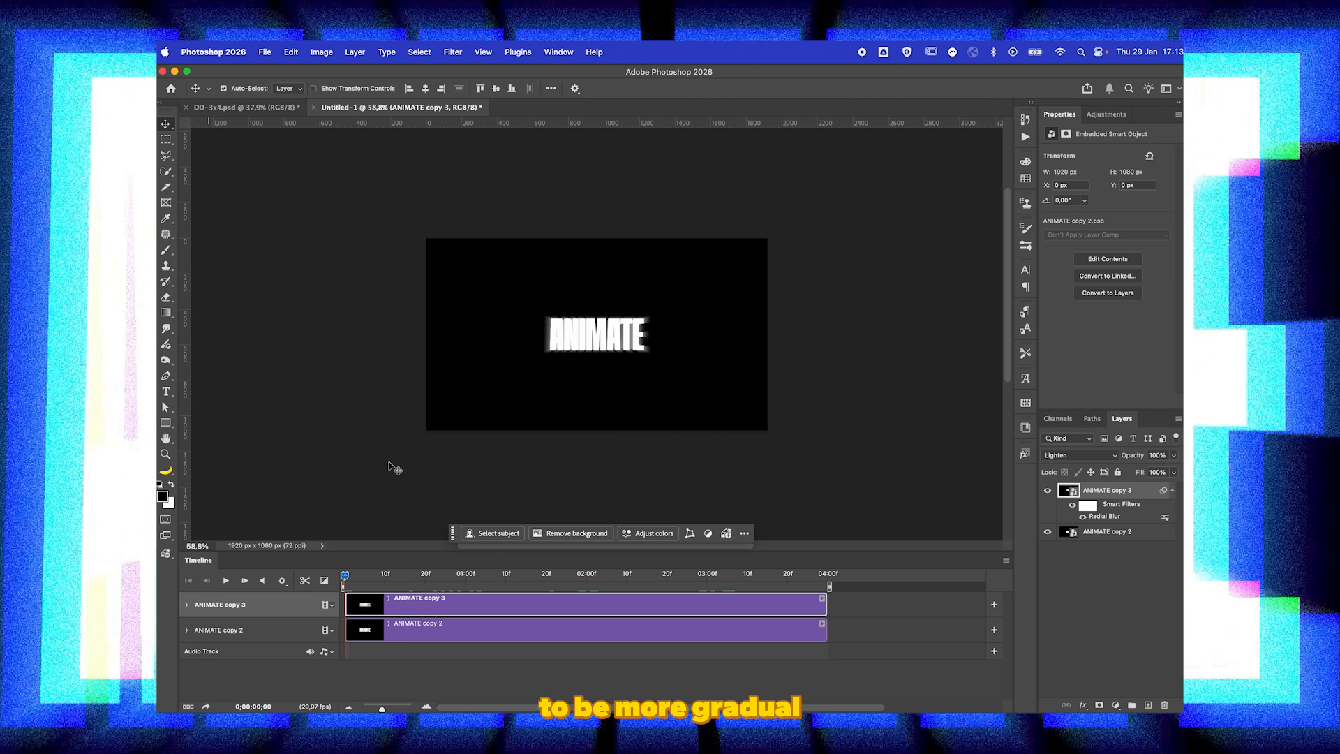
key(space)
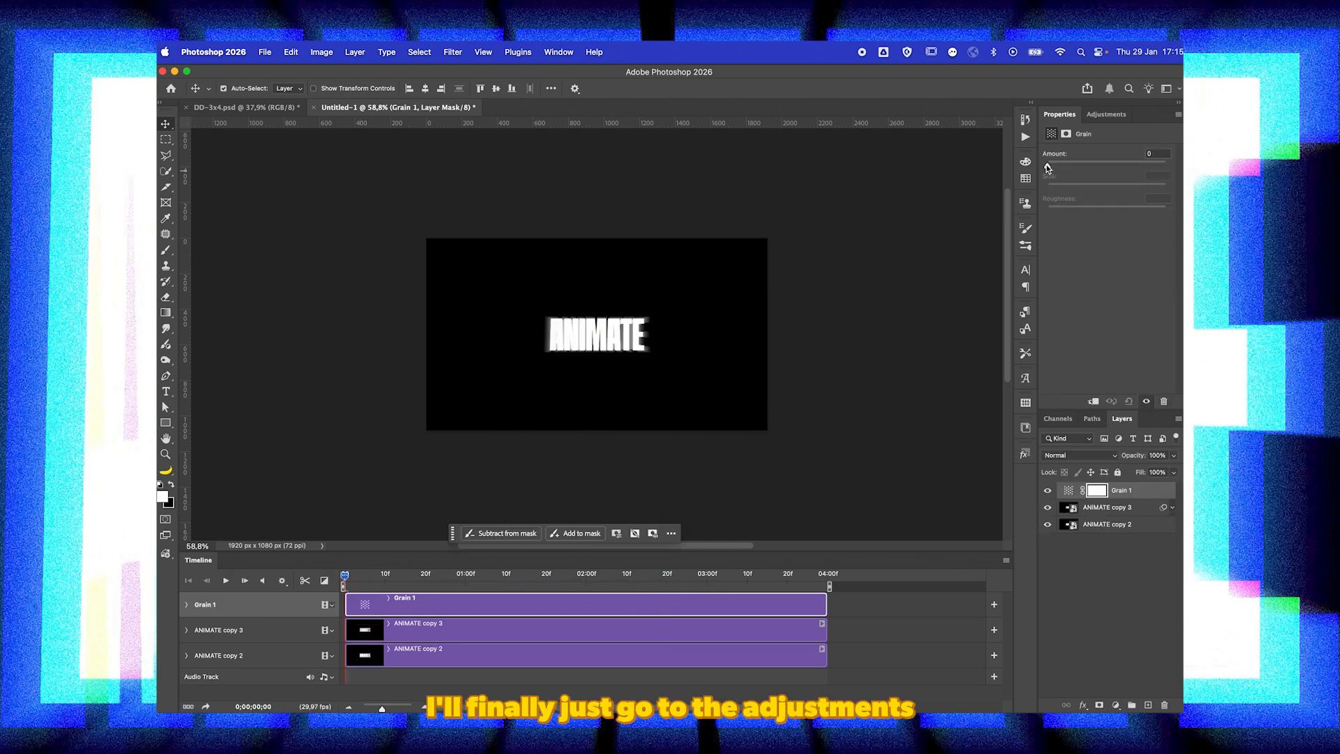
drag(1047, 168, 1113, 168)
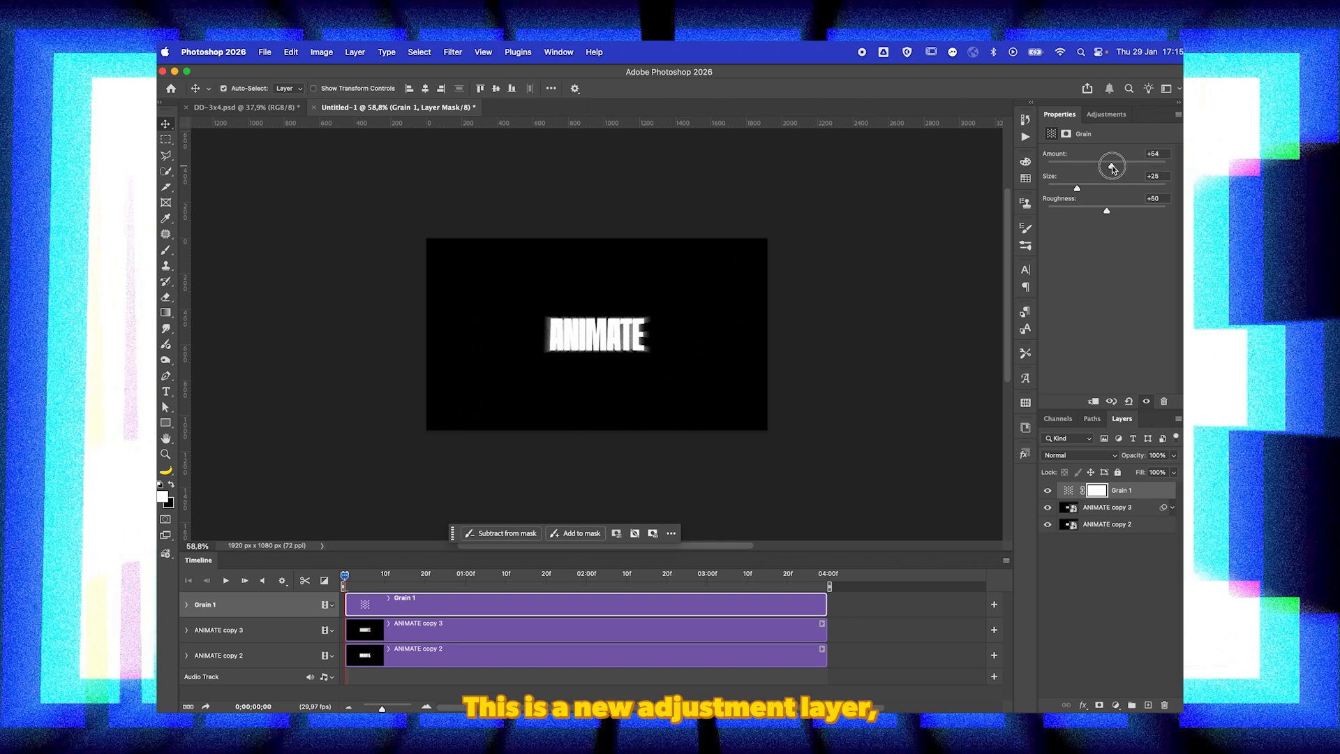
Step: Move ANIMATE copy 3's first Opacity keyframe to about 4 frames and add a 0% opacity keyframe at the timeline start
click(186, 630)
drag(349, 663, 362, 665)
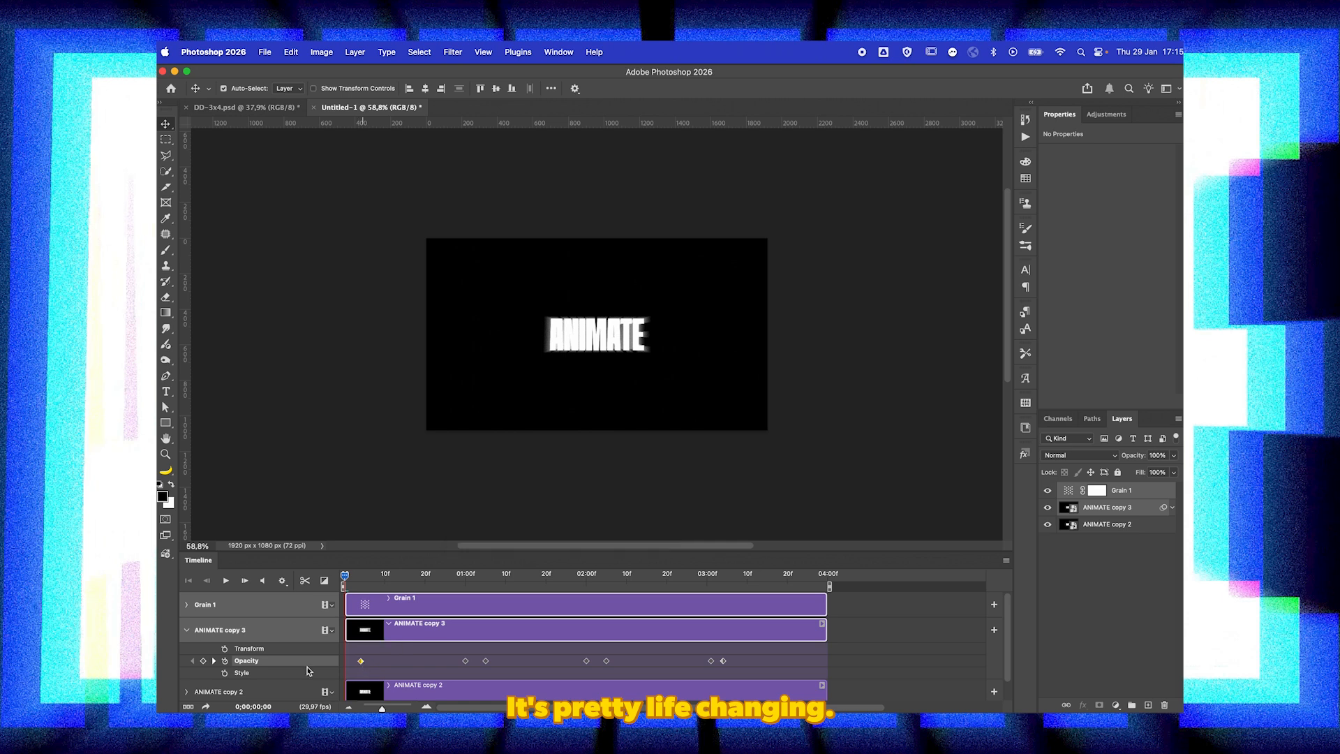
click(204, 661)
click(1174, 455)
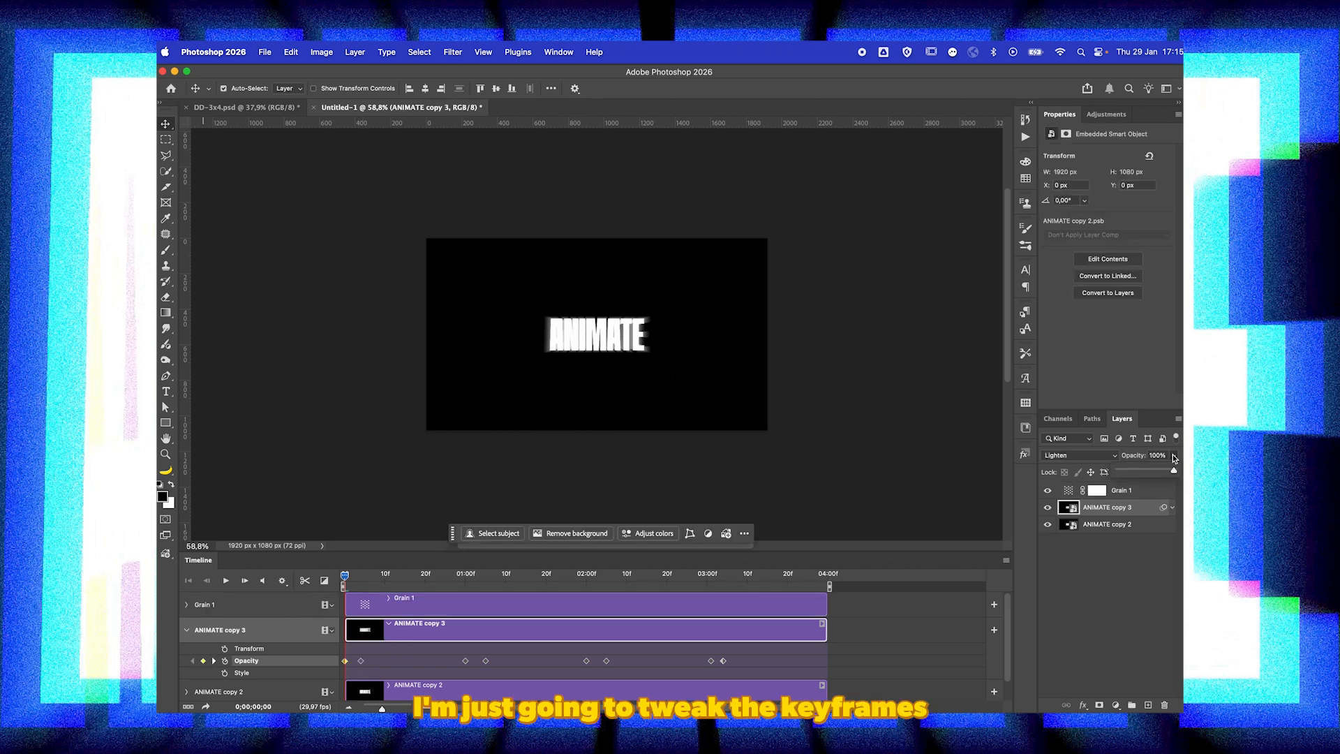
drag(1174, 472, 991, 480)
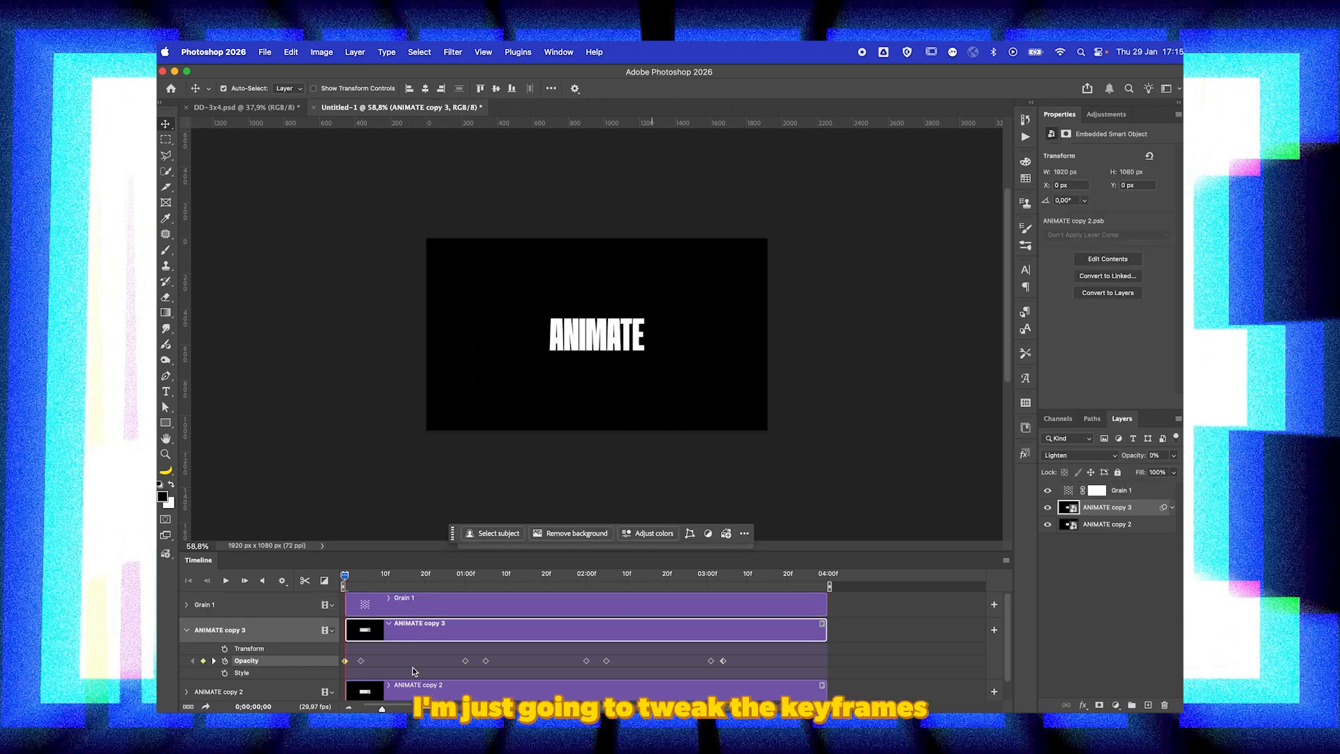
Step: Deselect all layers and play the animation from the start to check the blur and grain
click(886, 633)
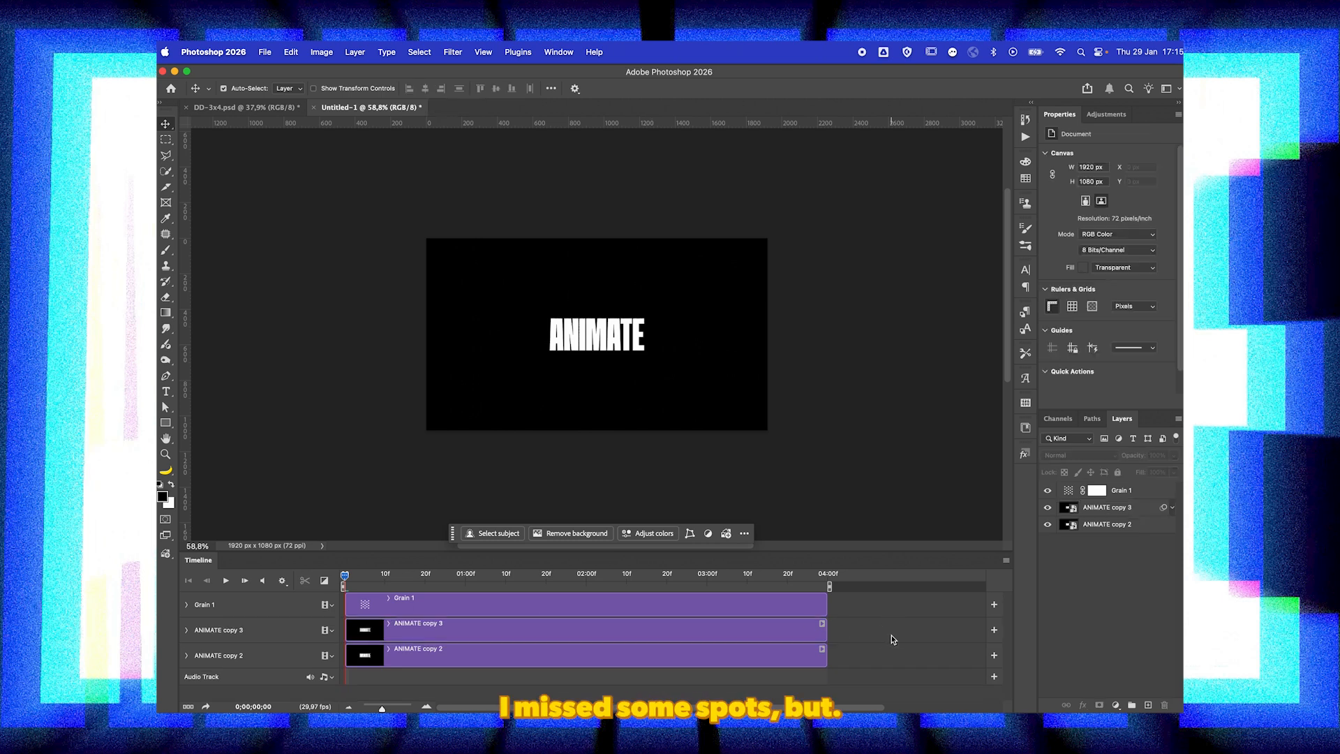
key(space)
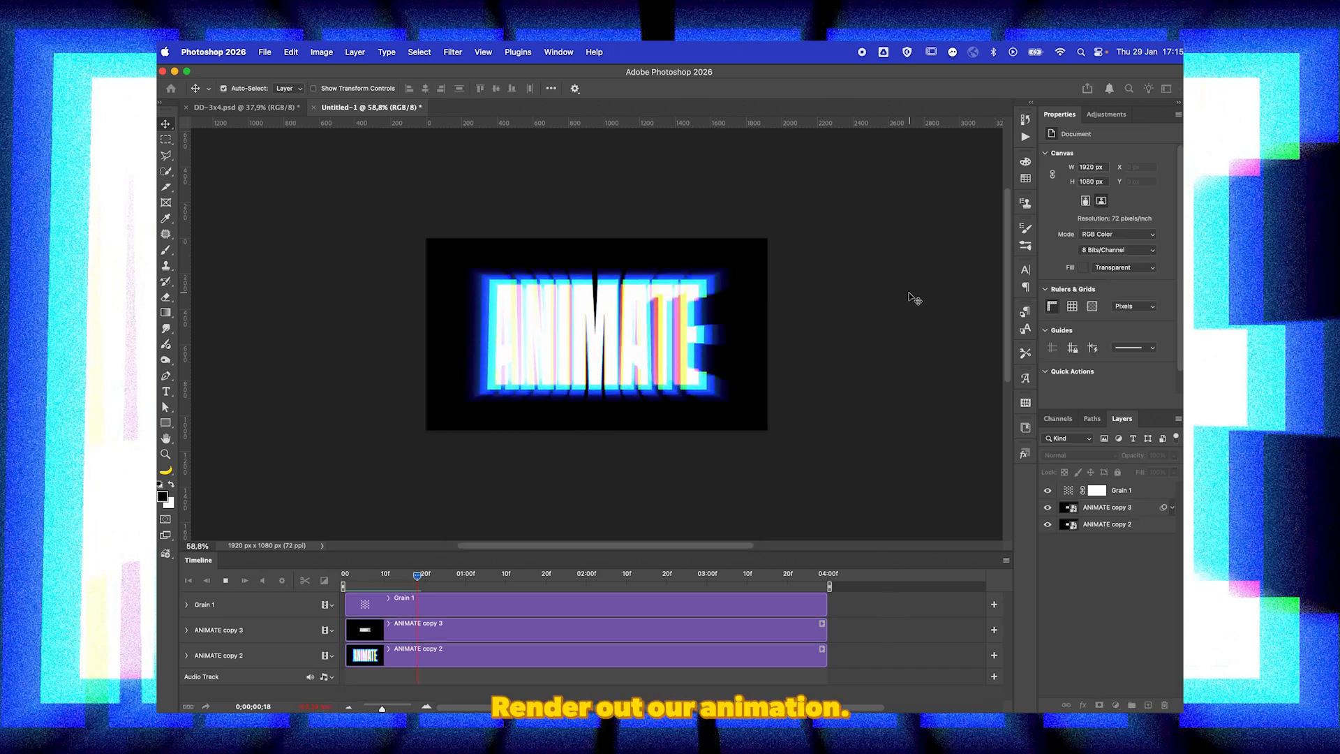